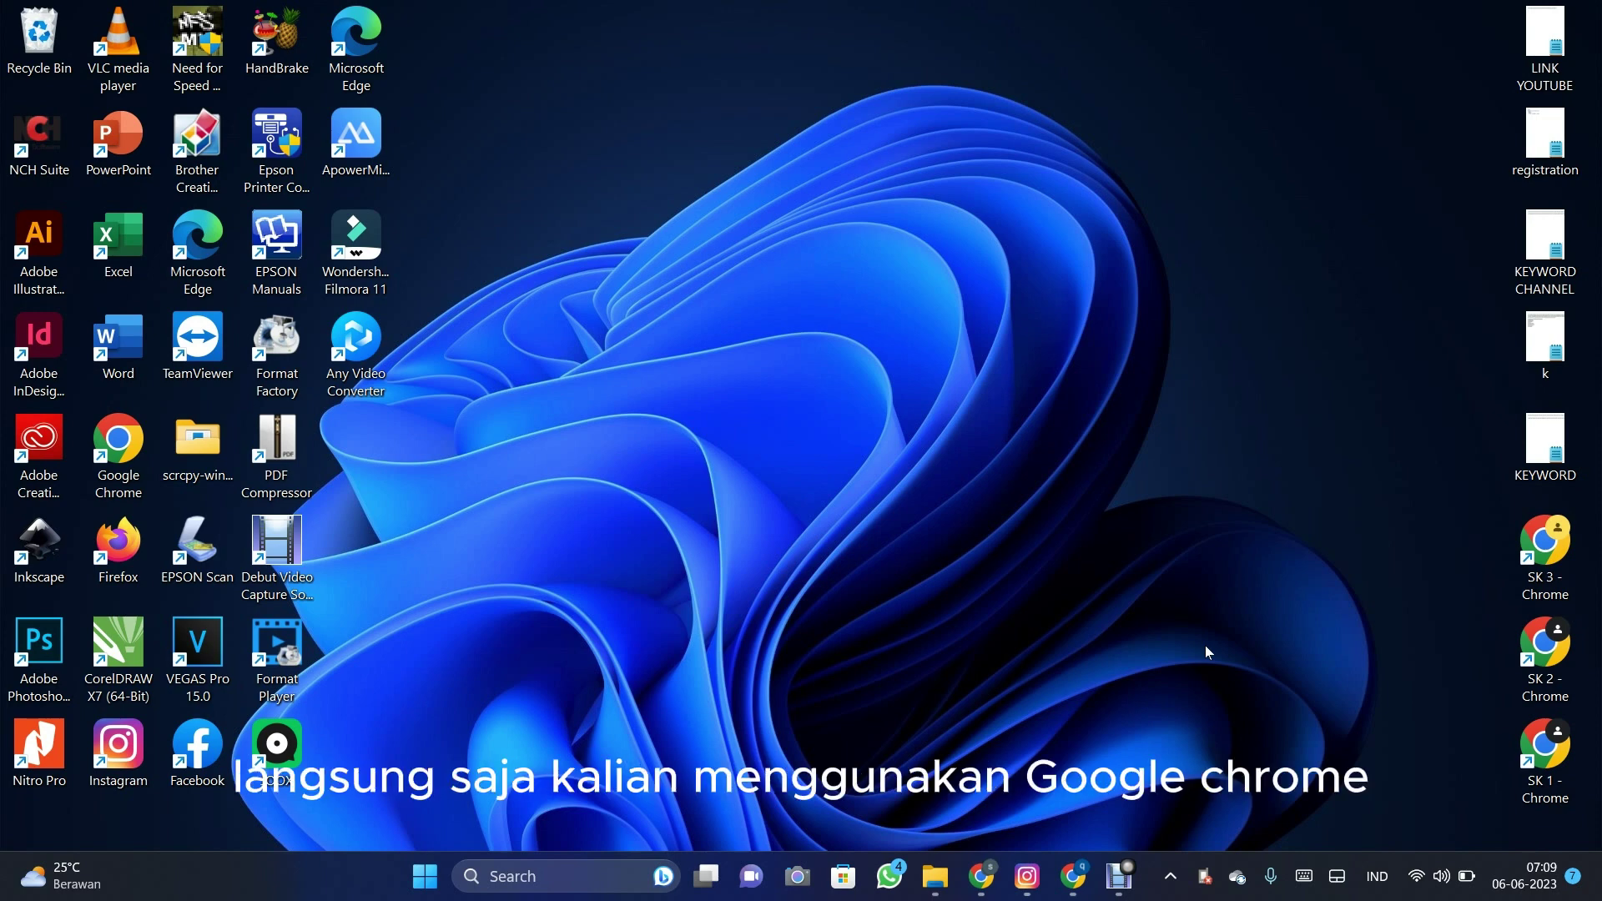
In Chrome, search Google for 'snapedit app' and open the SnapEdit website from the results
left_click(1208, 648)
left_click(99, 558)
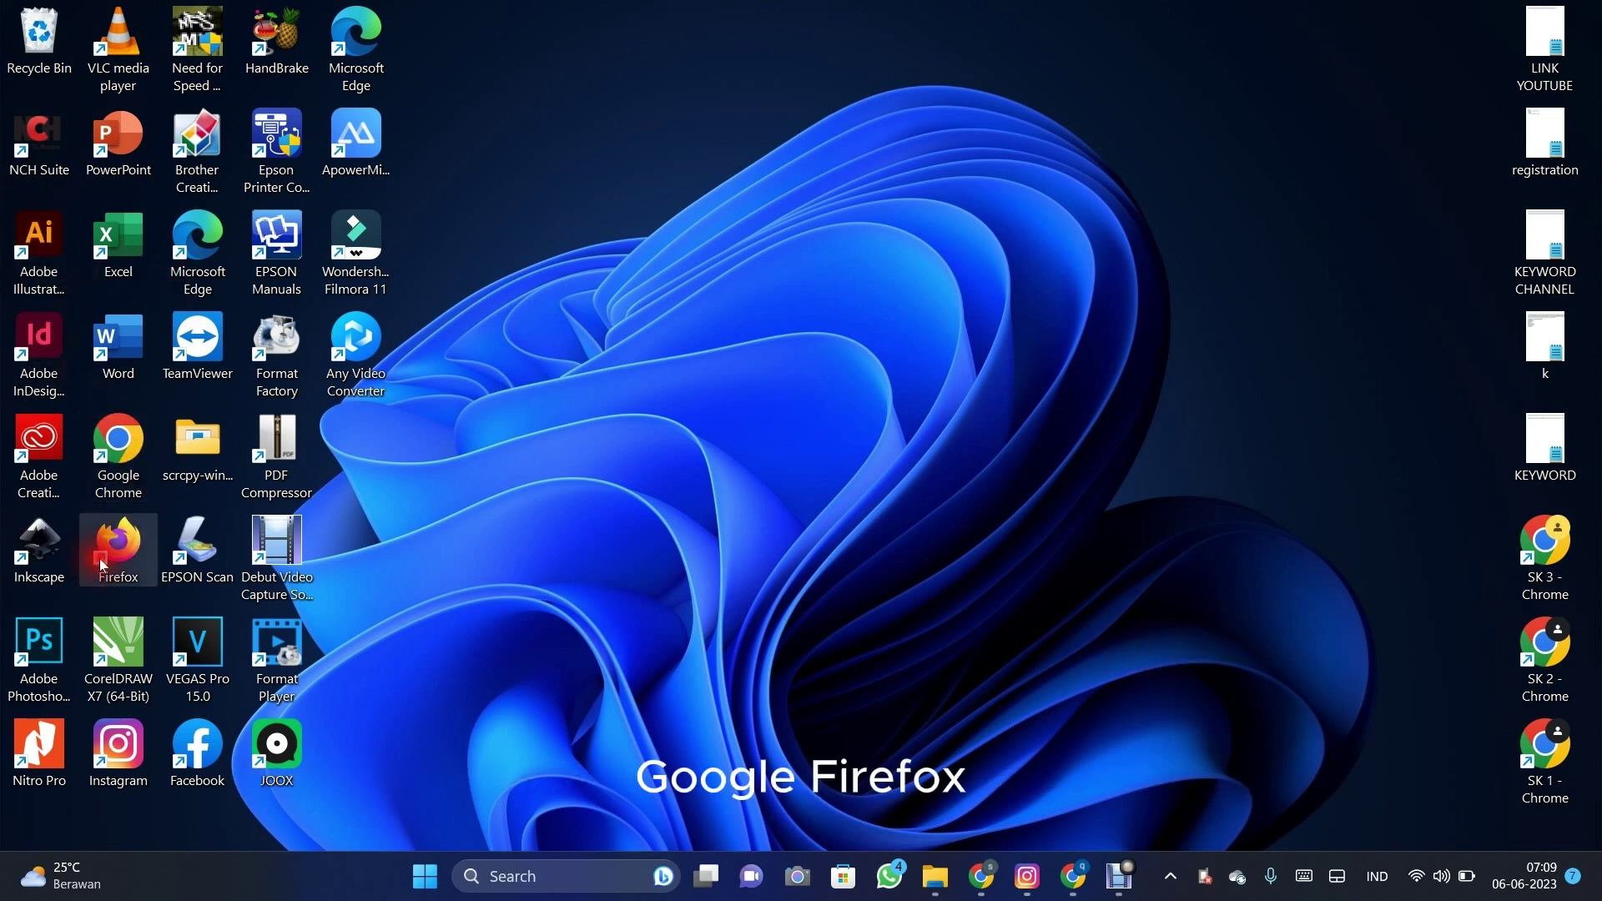
left_click(409, 574)
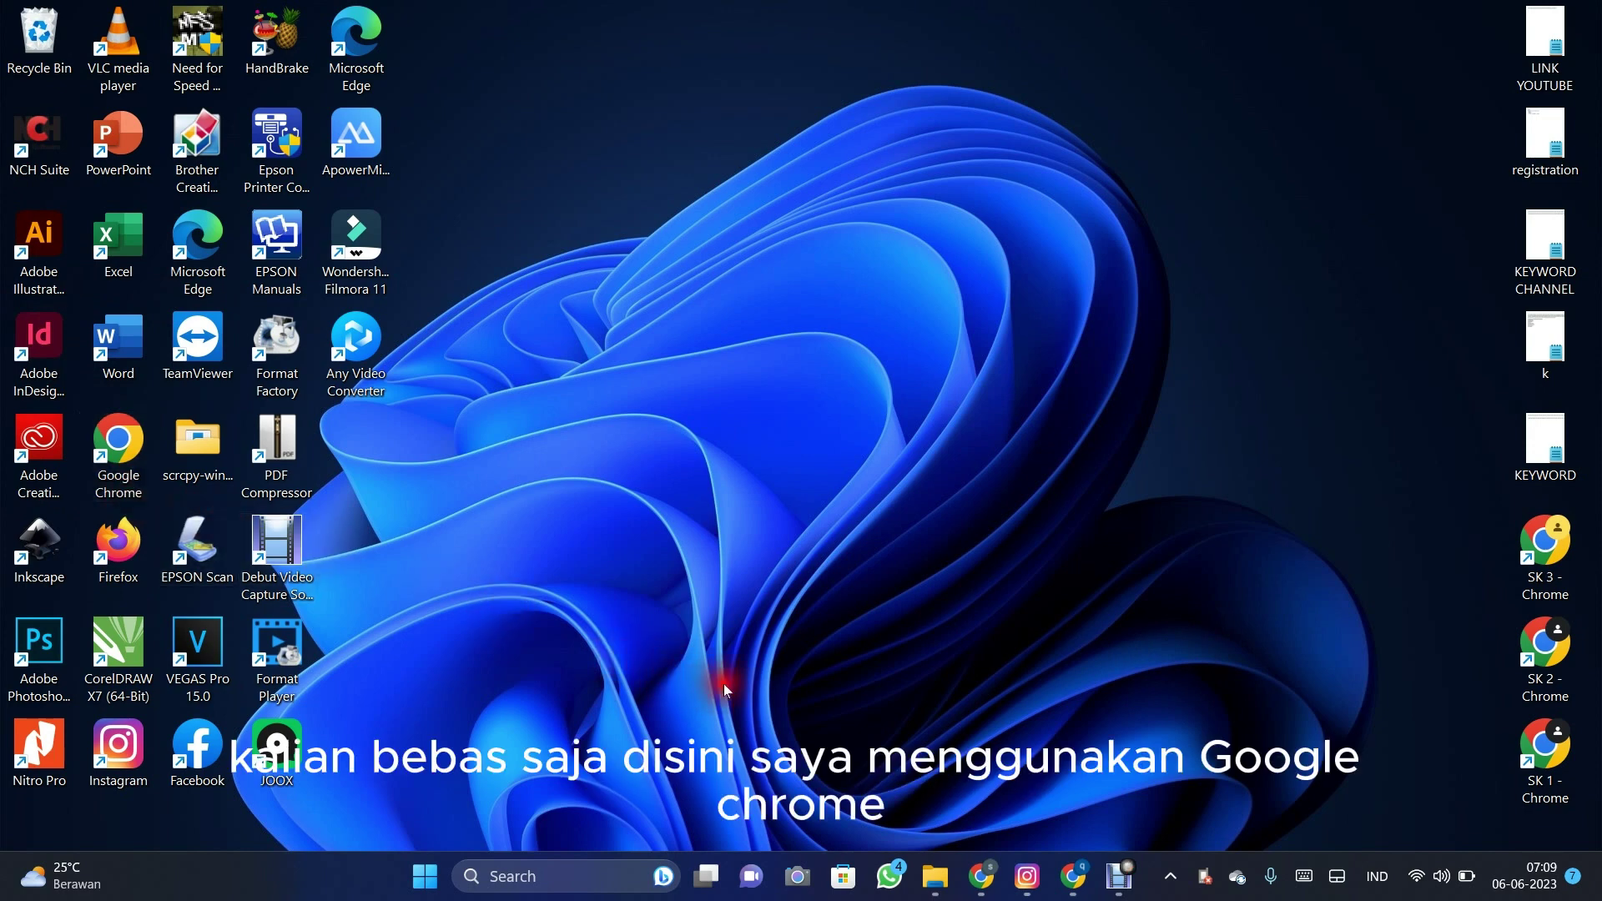
left_click(1062, 886)
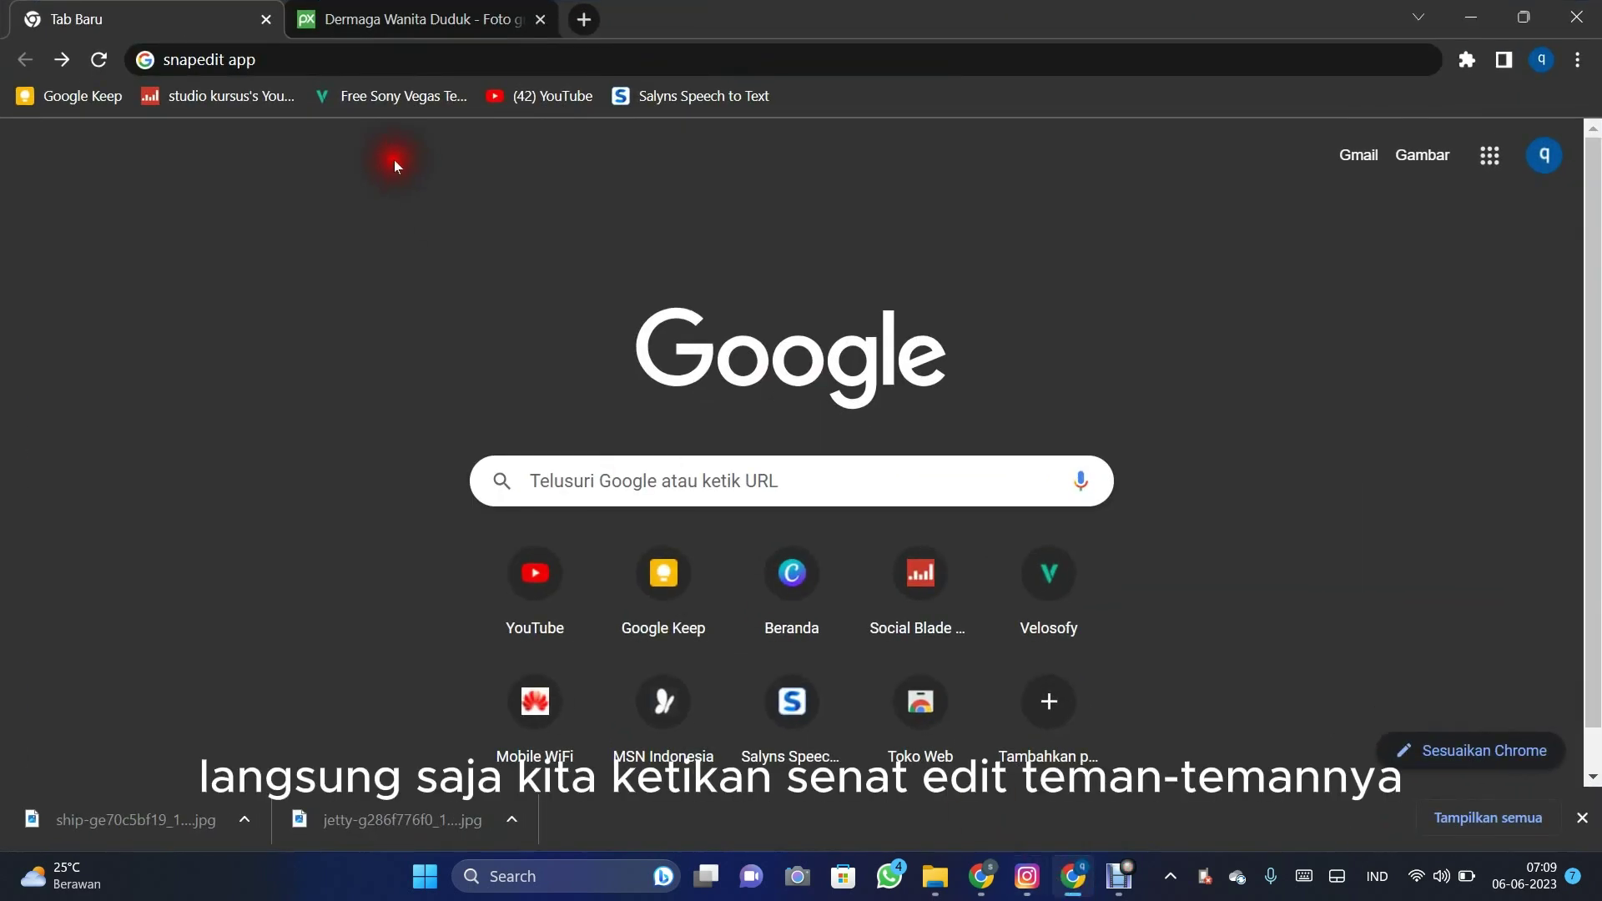
left_click(256, 60)
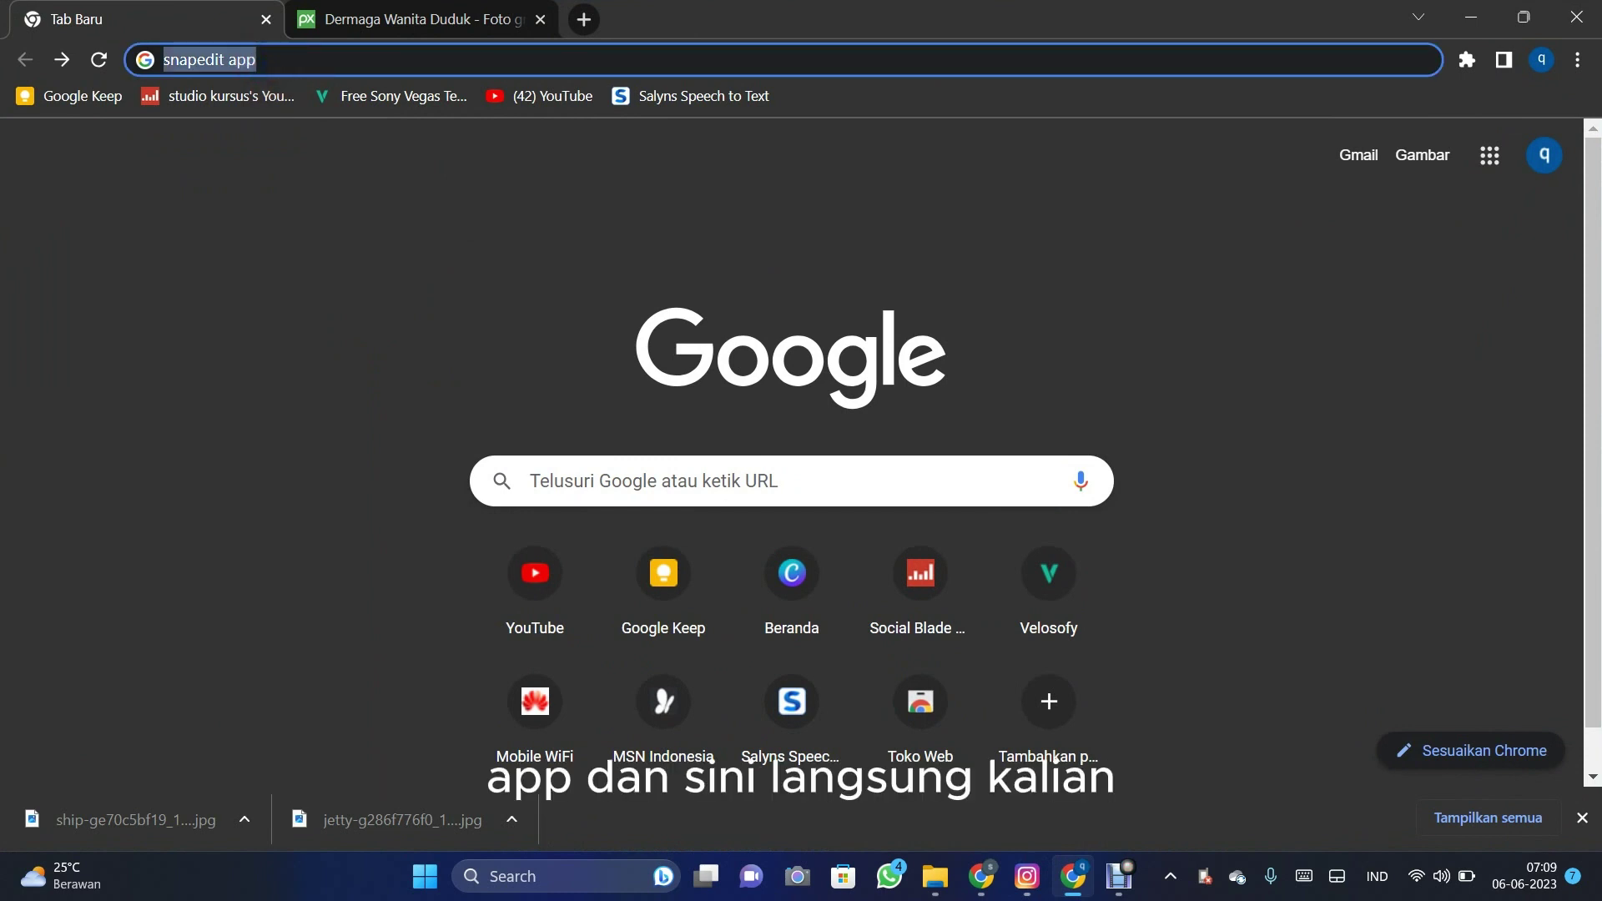
left_click(259, 60)
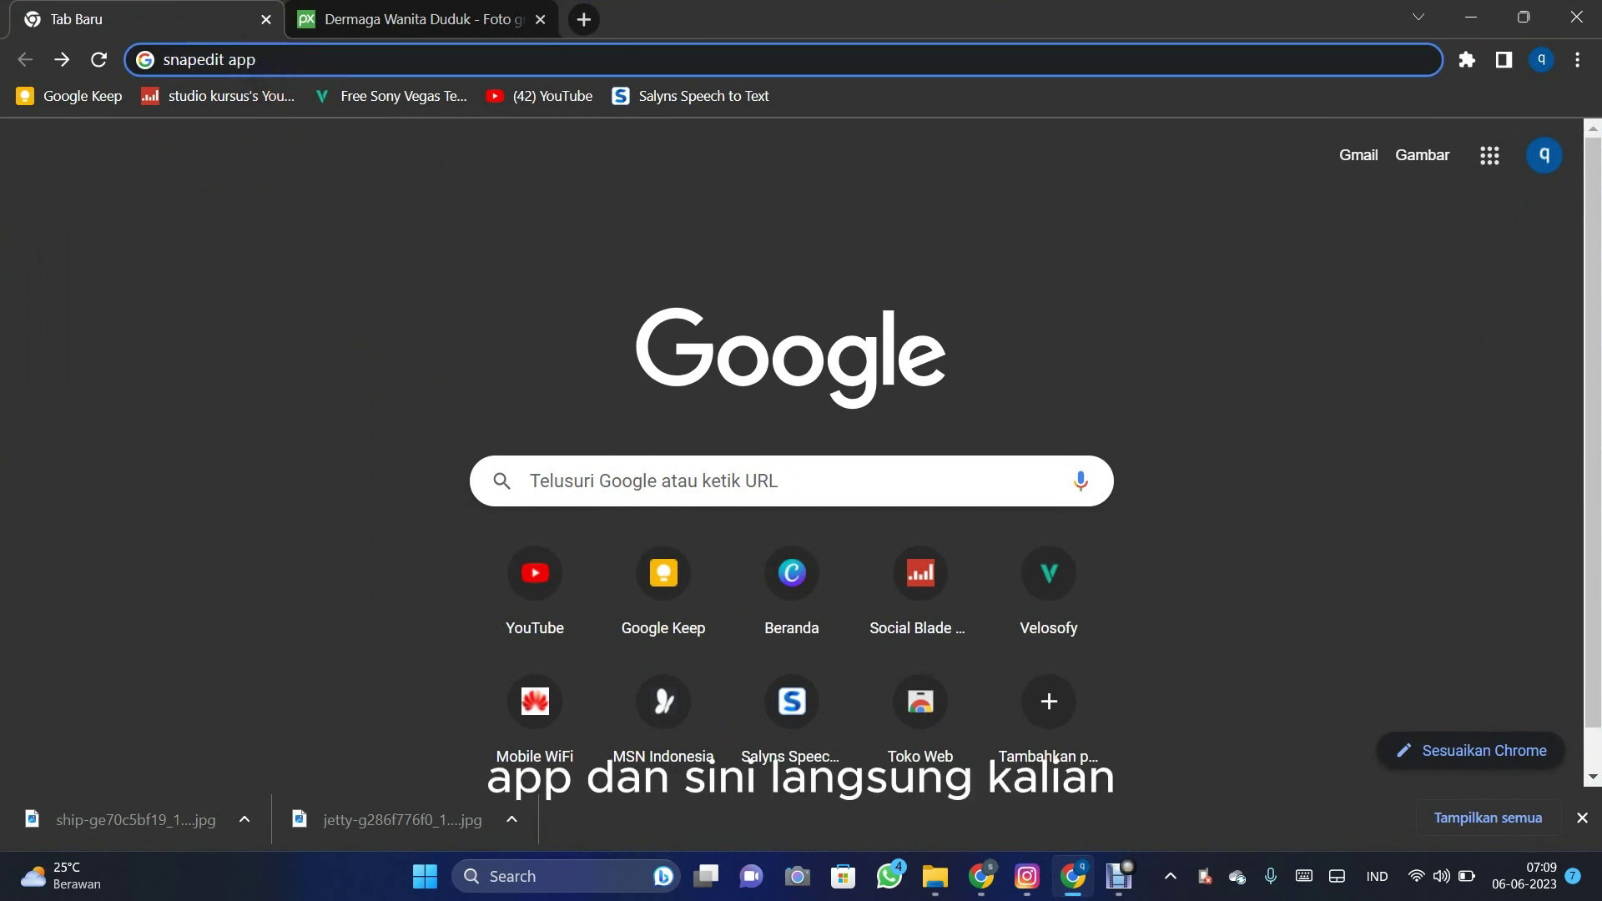
key("Return")
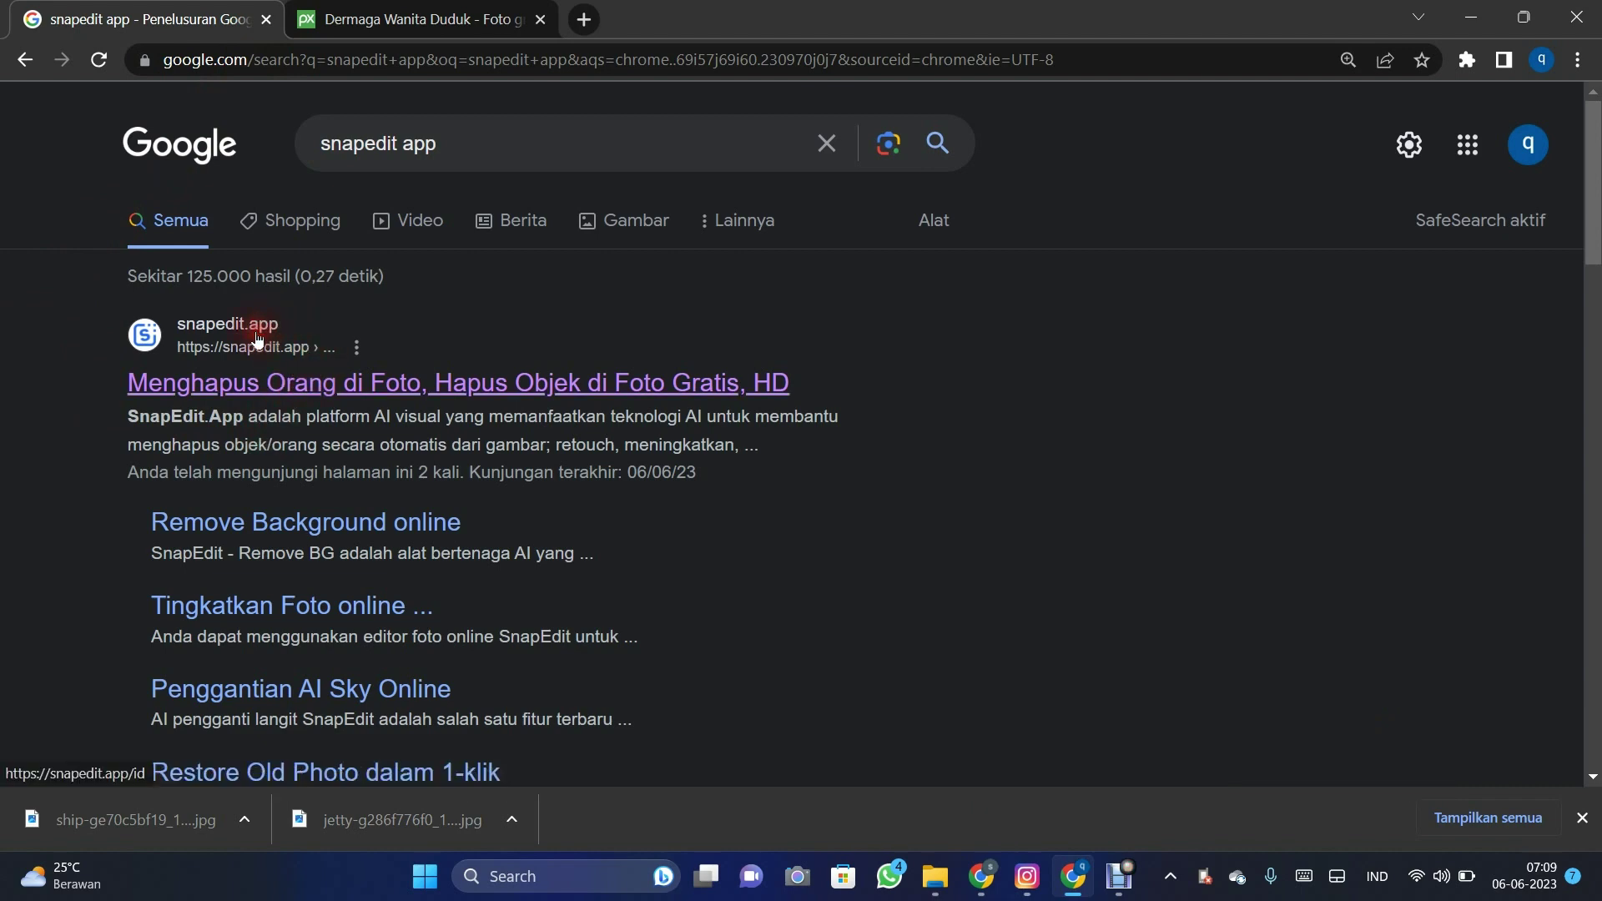
left_click(341, 395)
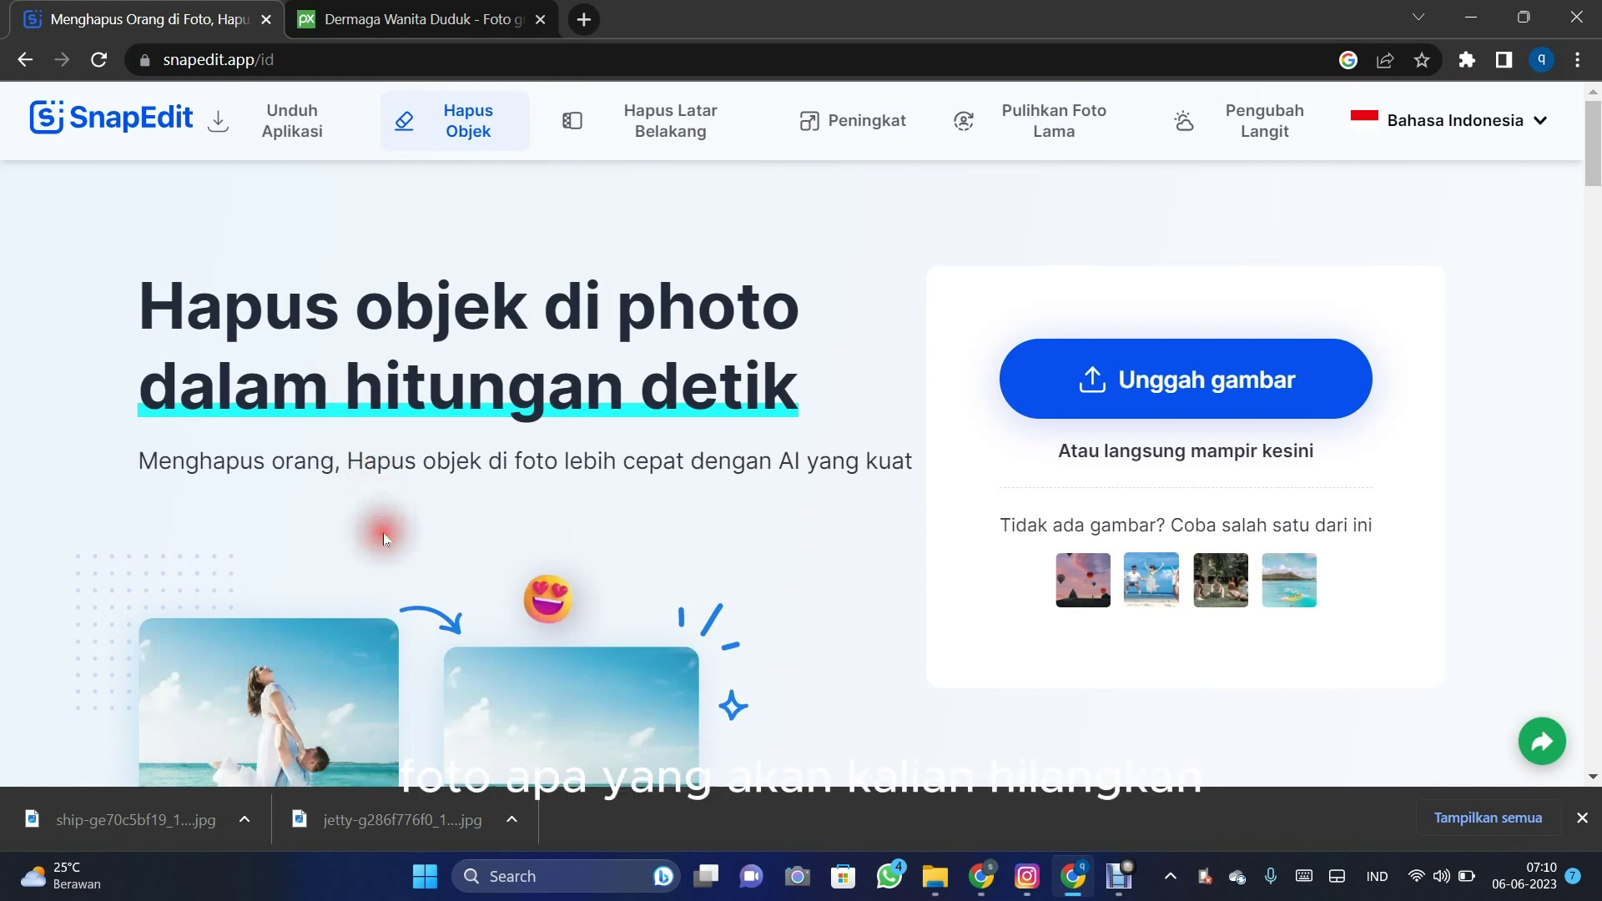
left_click(427, 7)
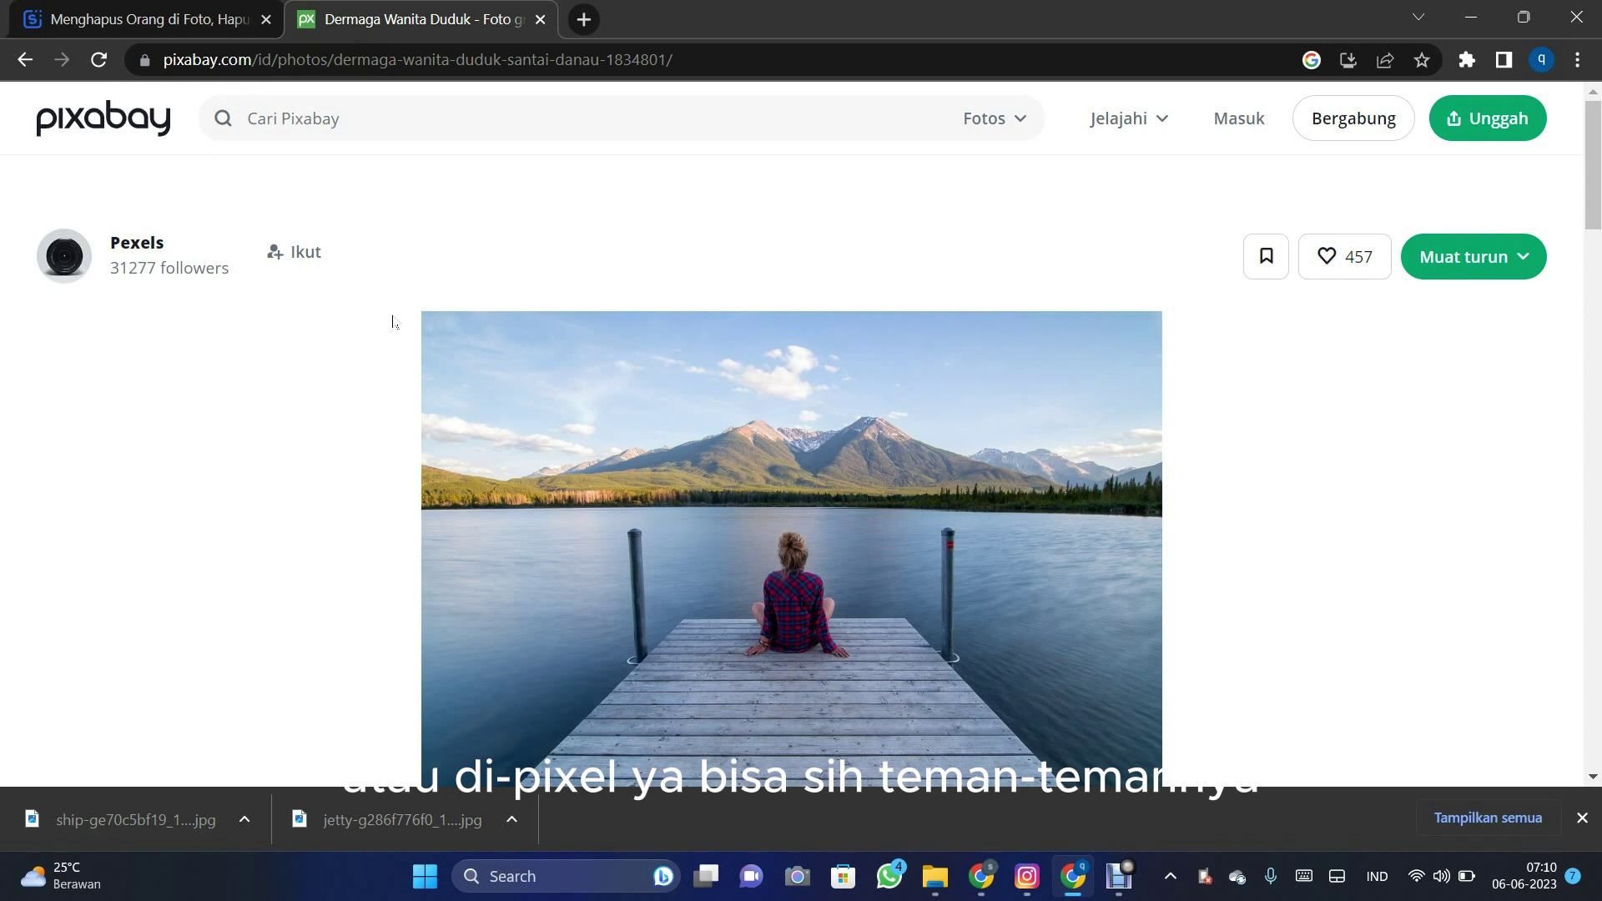
mouse_move(791, 526)
left_click(773, 461)
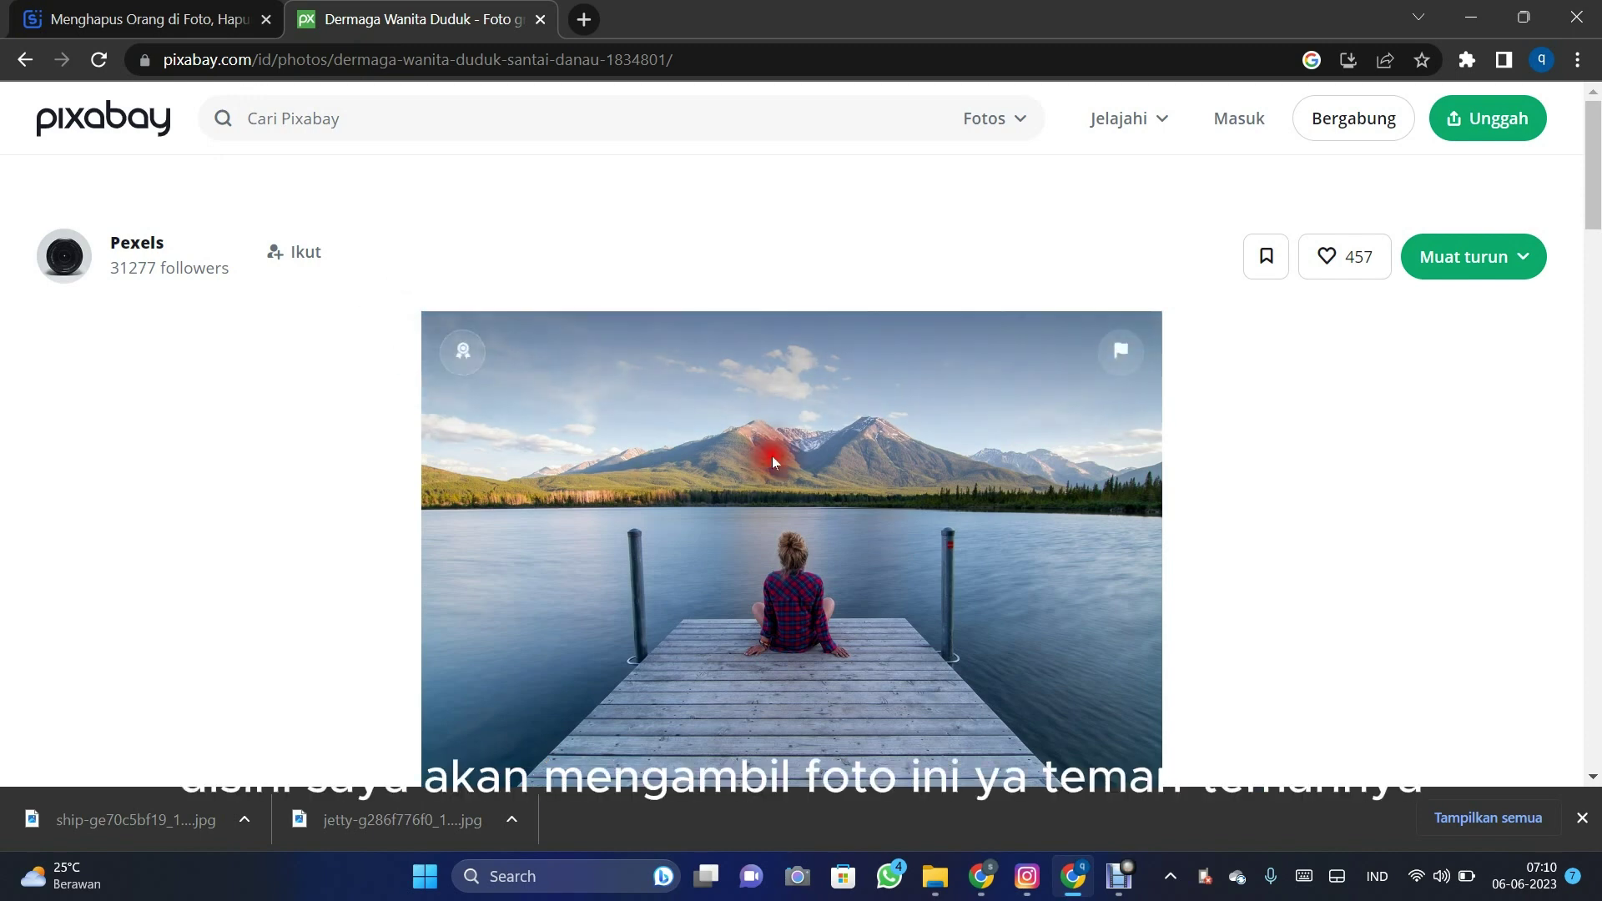
scroll(793, 547, "down", 1)
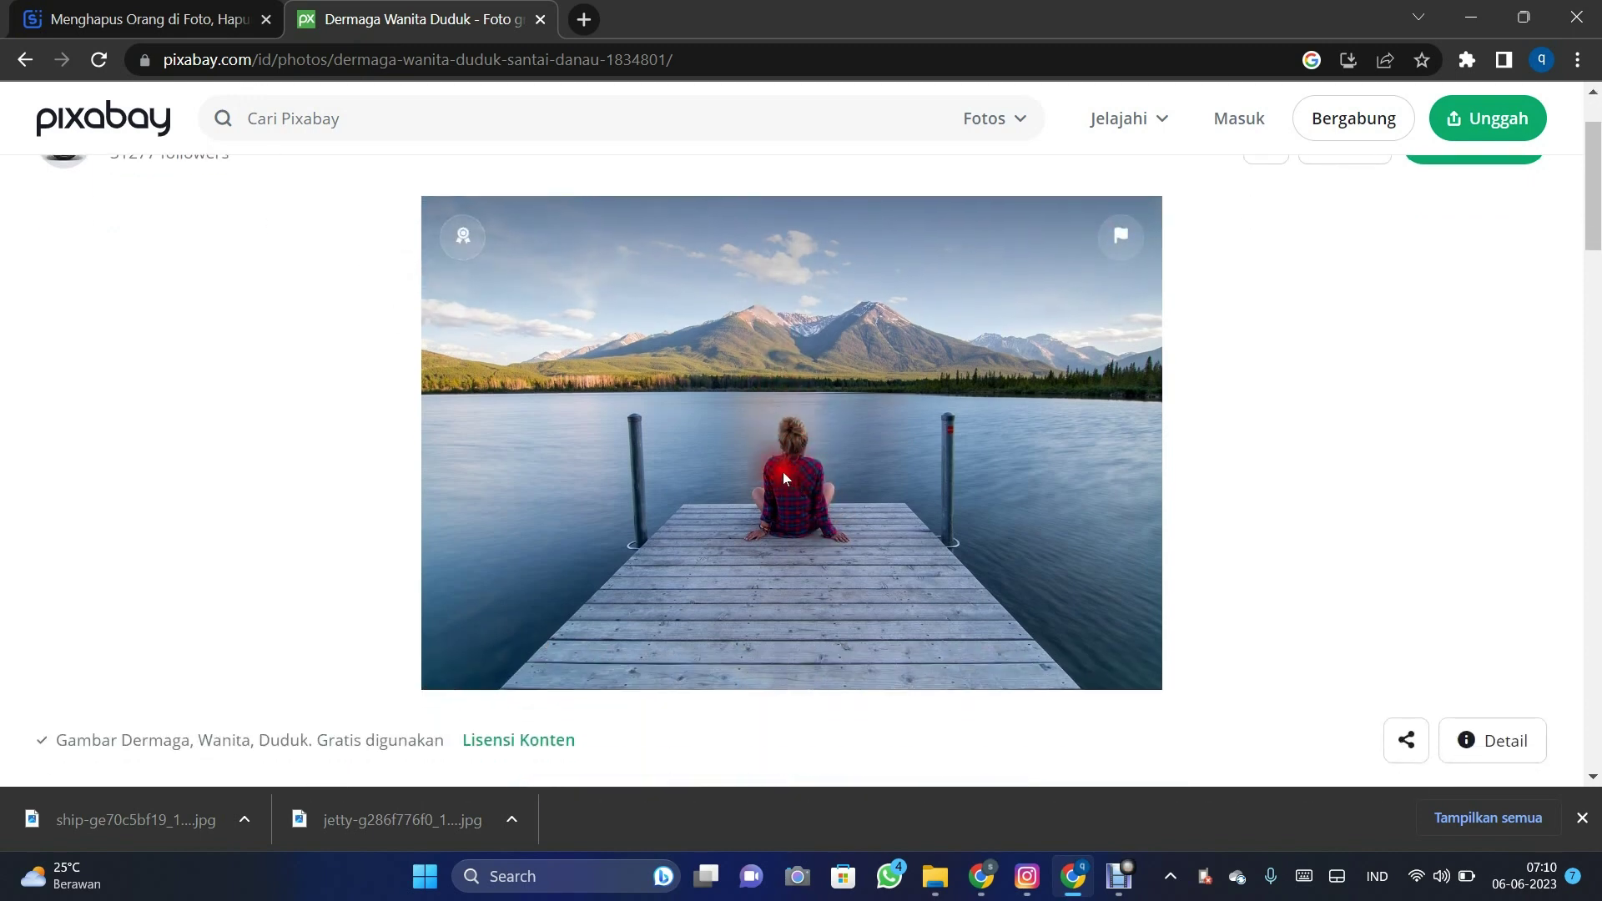
scroll(413, 299, "up", 1)
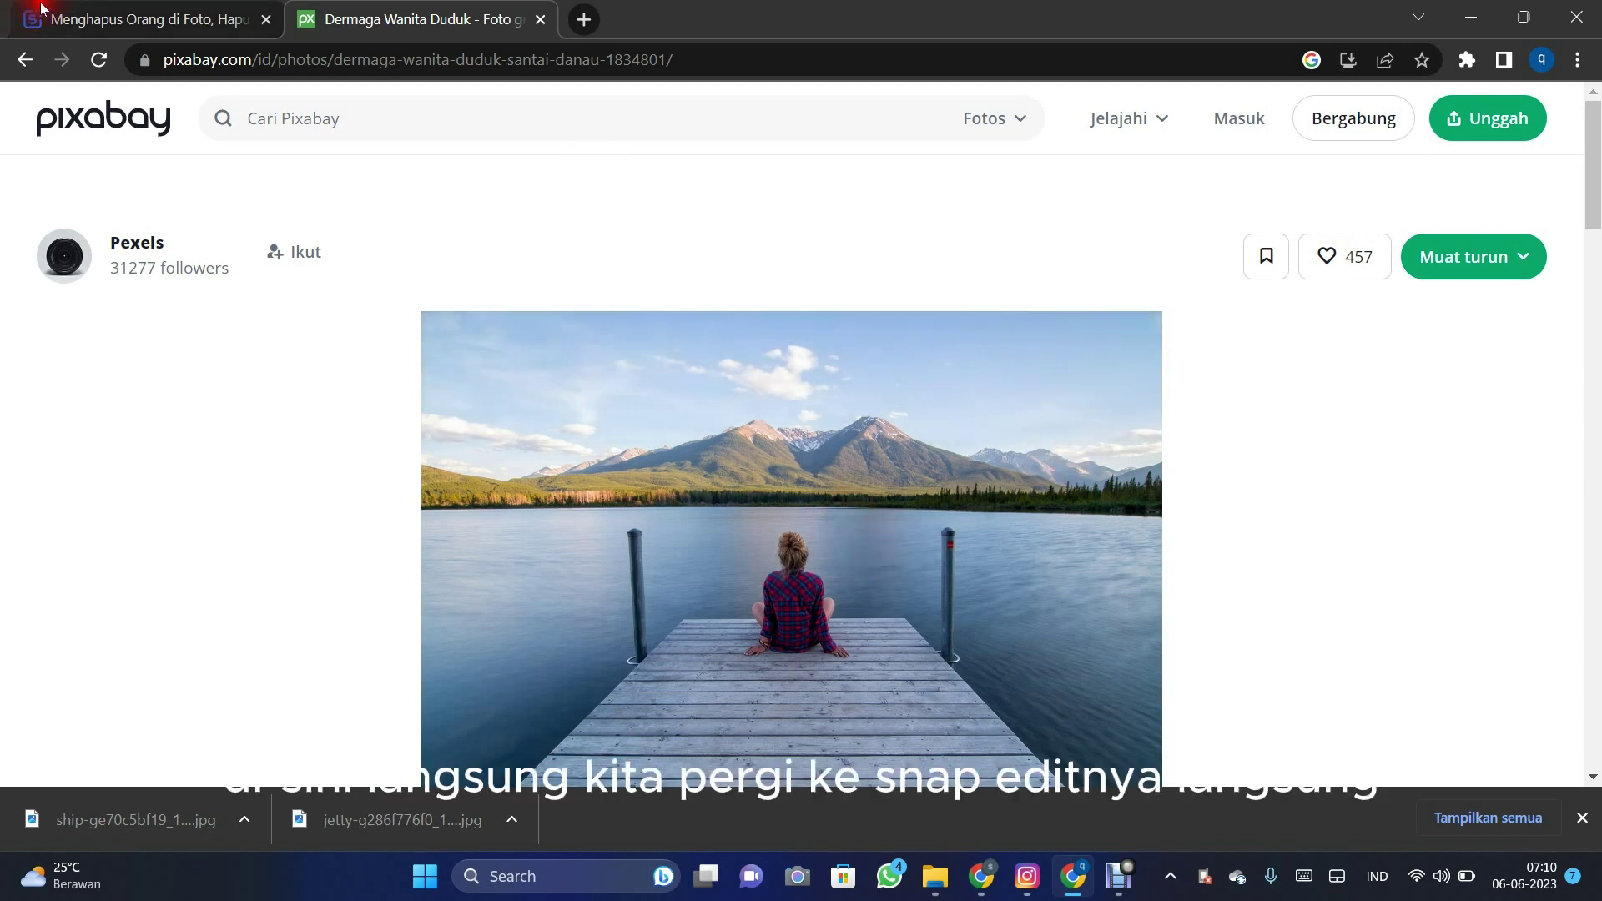
left_click(111, 8)
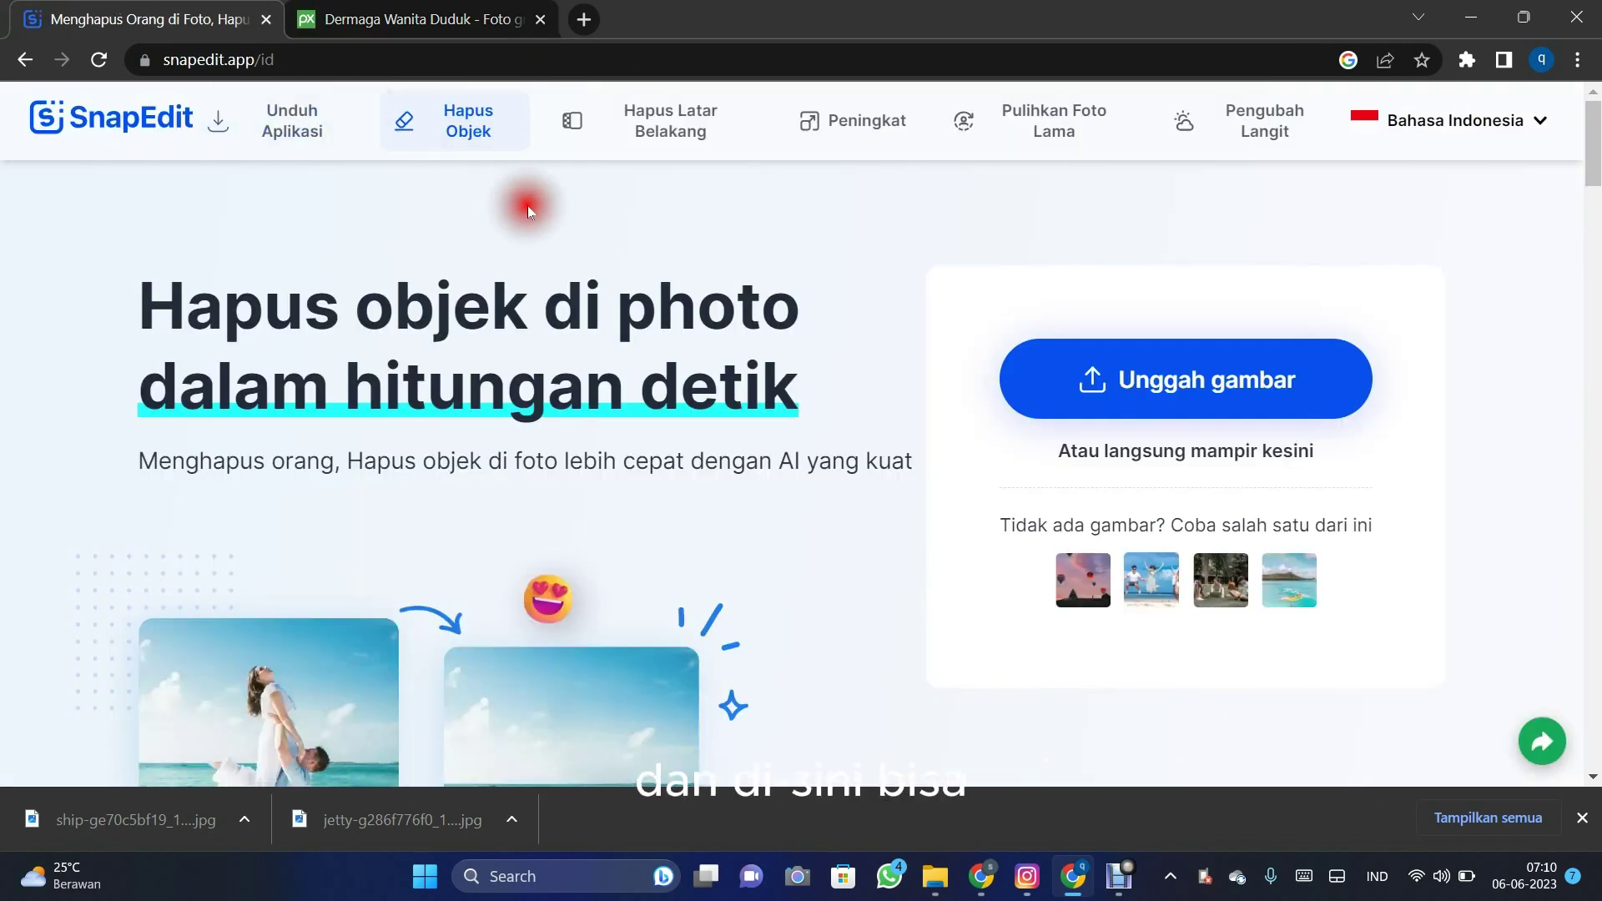
Upload the jetty photo from Downloads and brush over the seated woman's head
left_click(1198, 374)
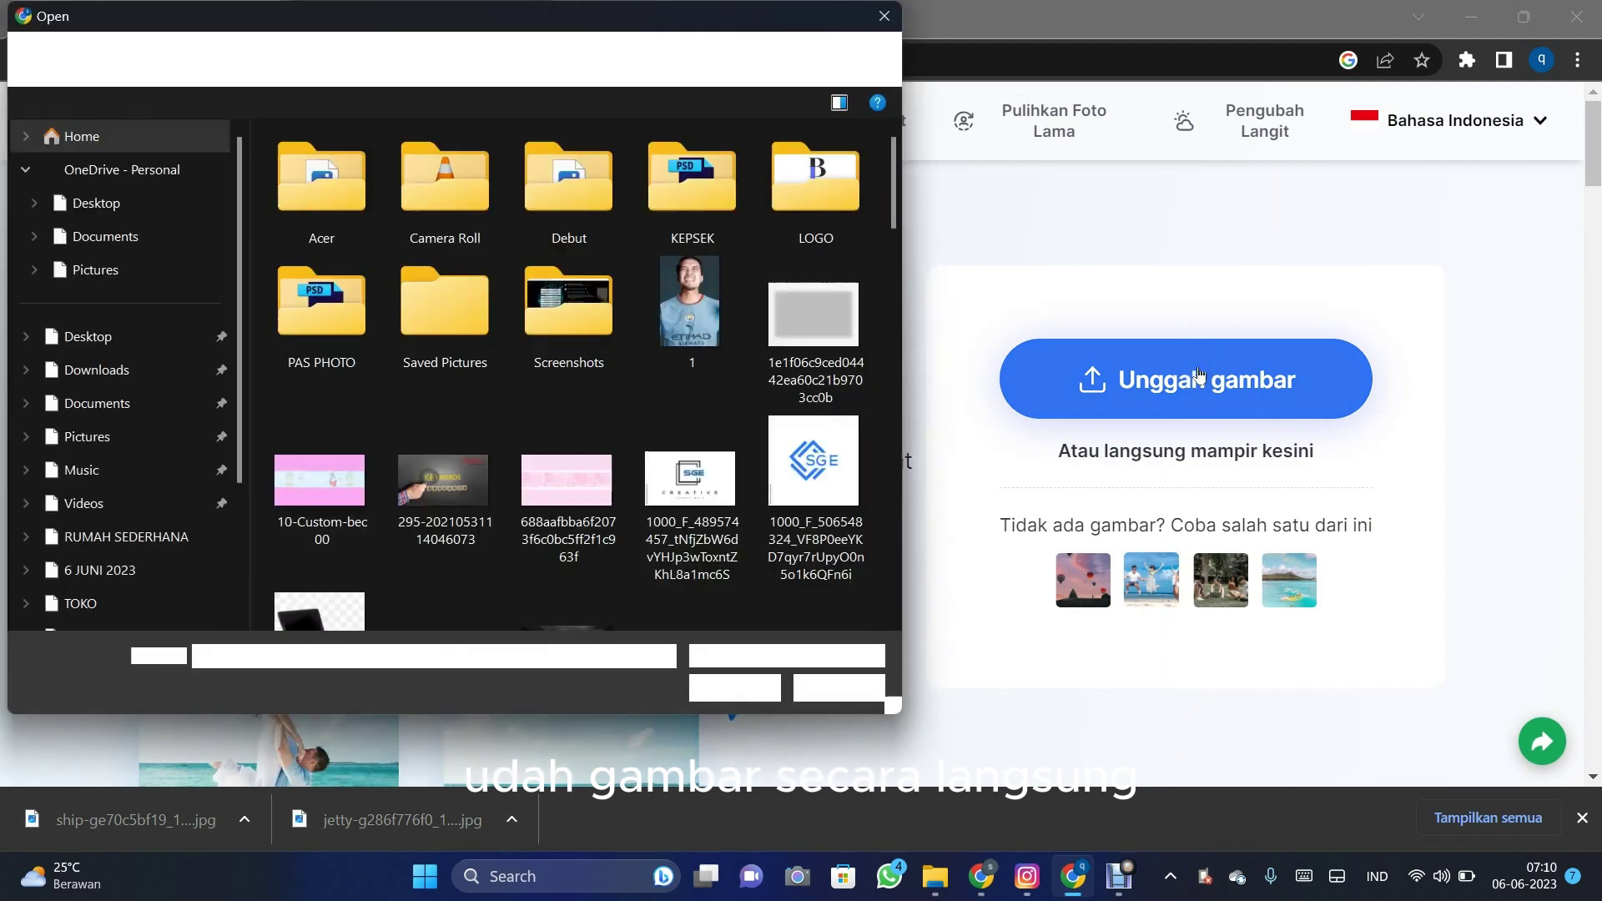
left_click(96, 368)
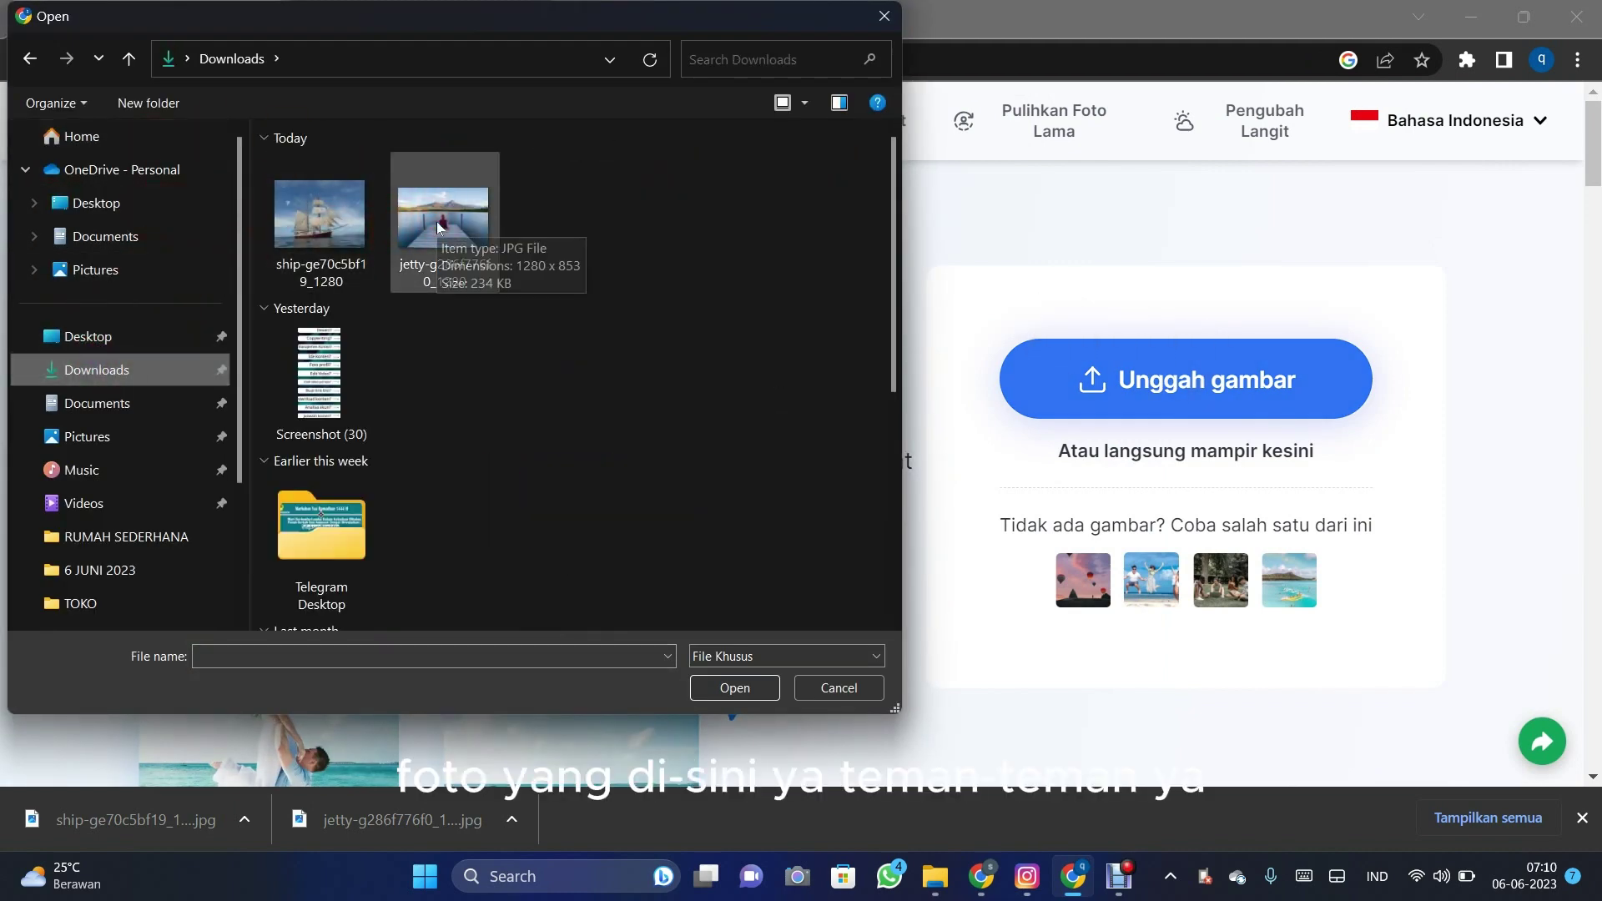
mouse_move(443, 217)
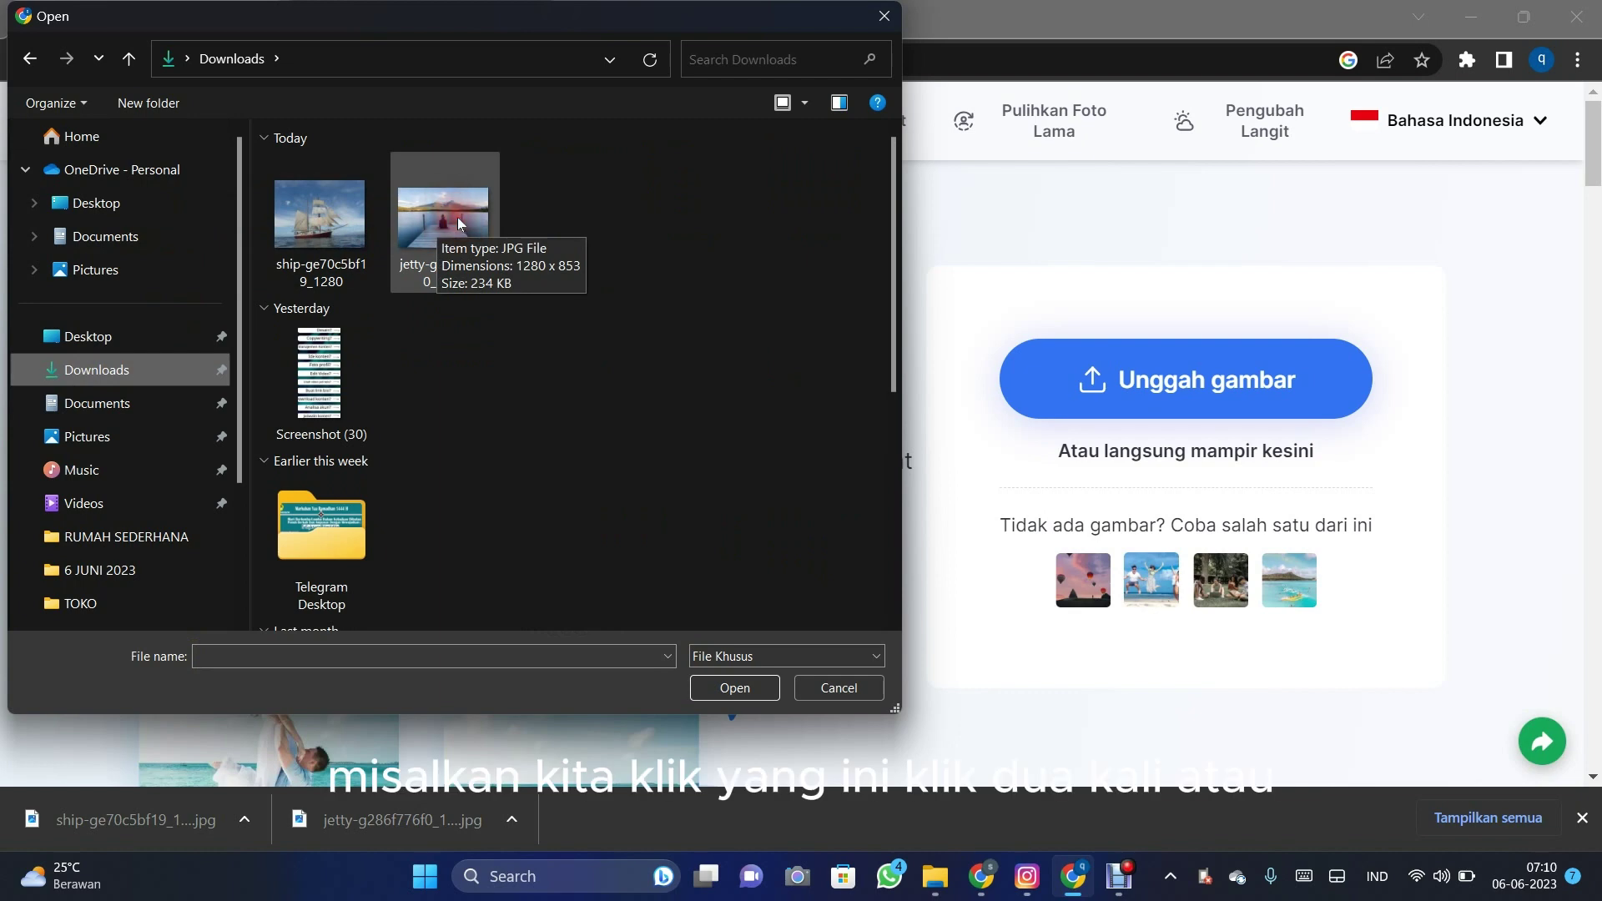
double_click(457, 216)
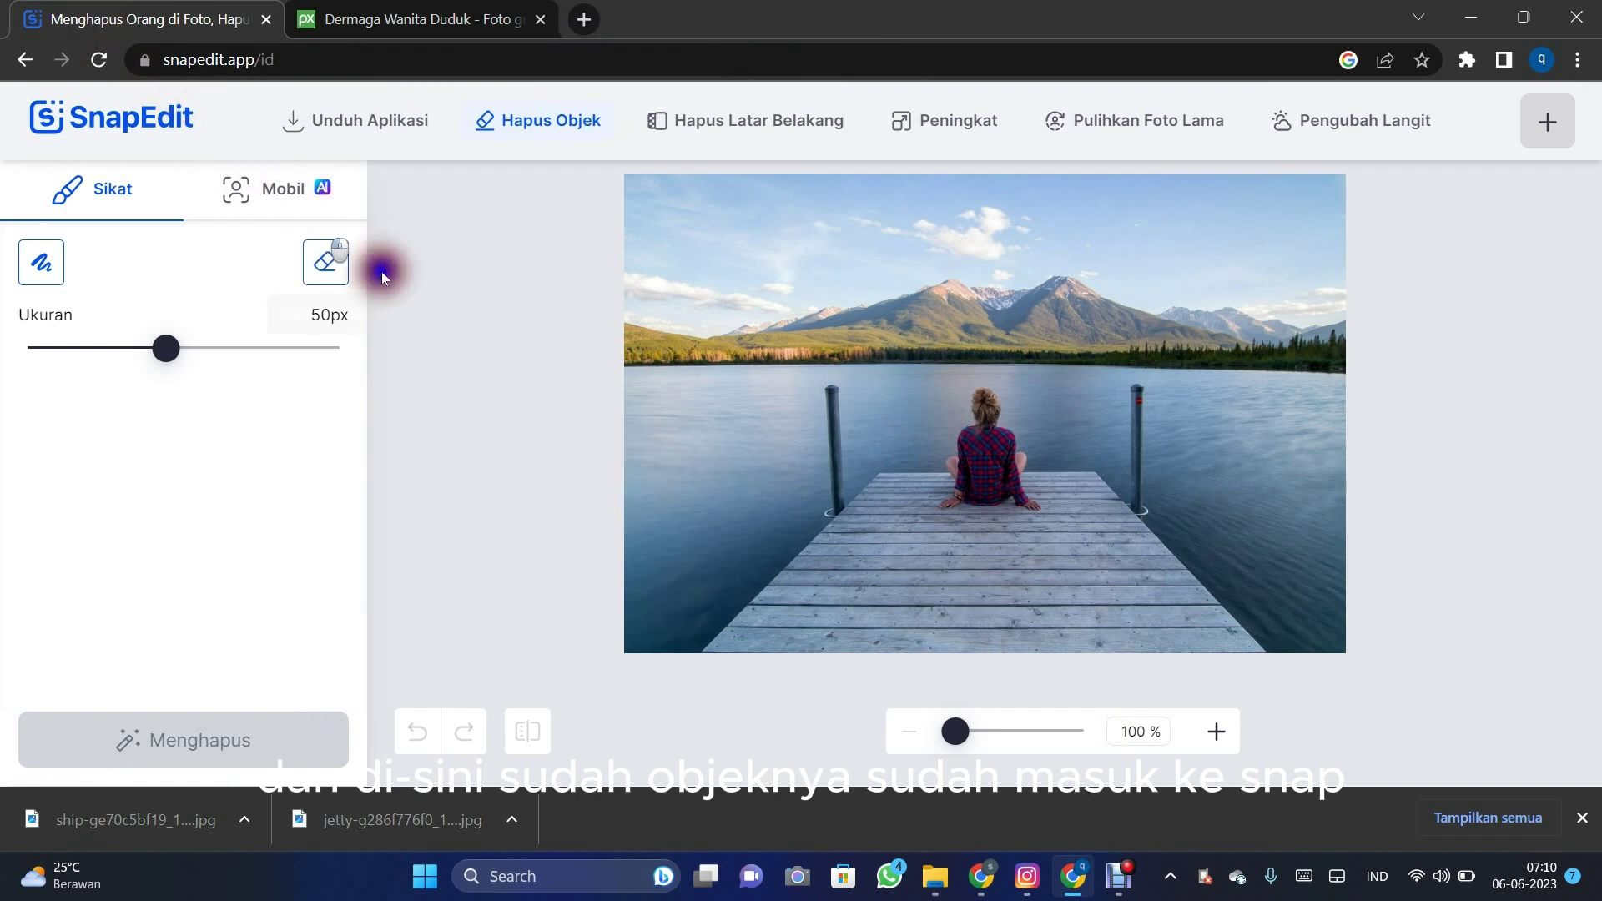
scroll(481, 346, "up", 1)
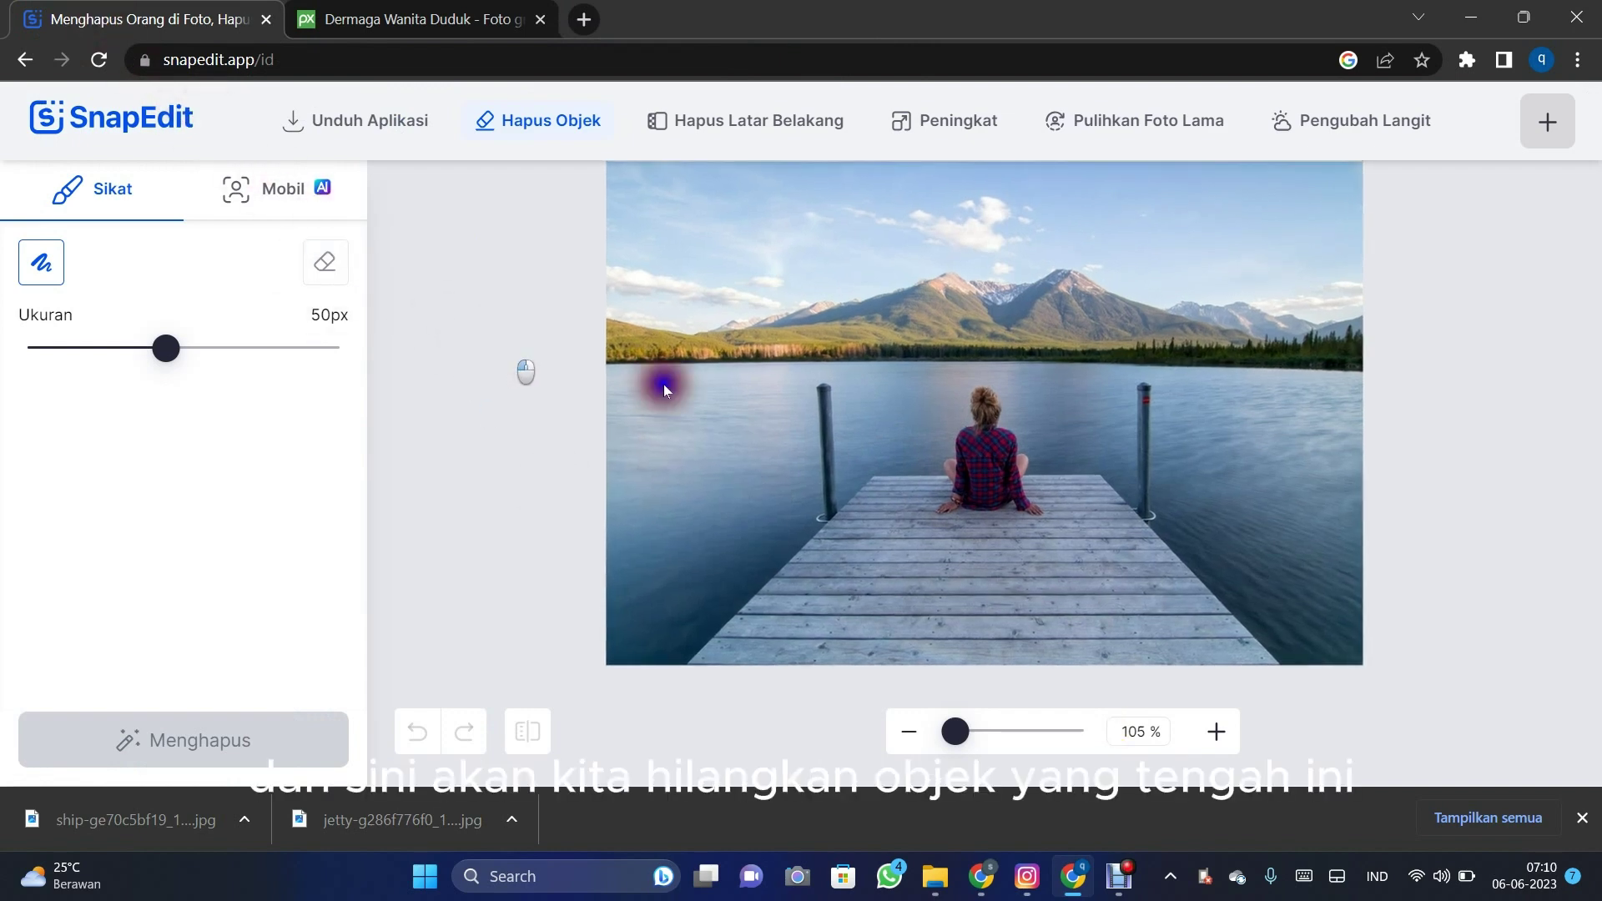
mouse_move(974, 450)
left_mouse_down()
mouse_move(1007, 442)
mouse_move(975, 416)
left_mouse_up()
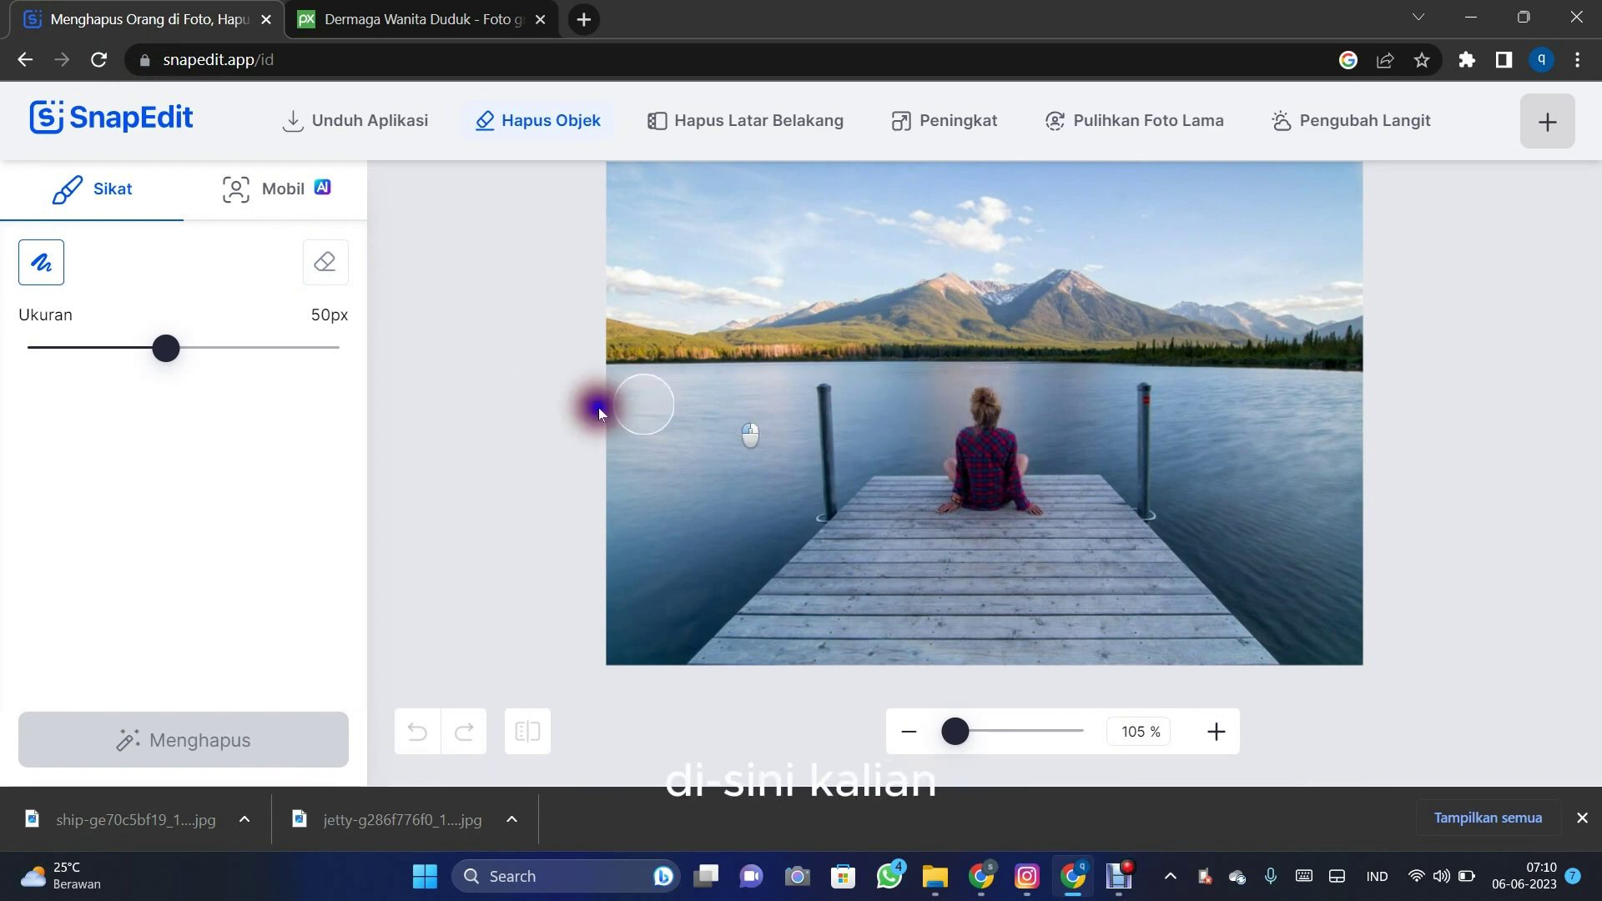
scroll(767, 433, "down", 1)
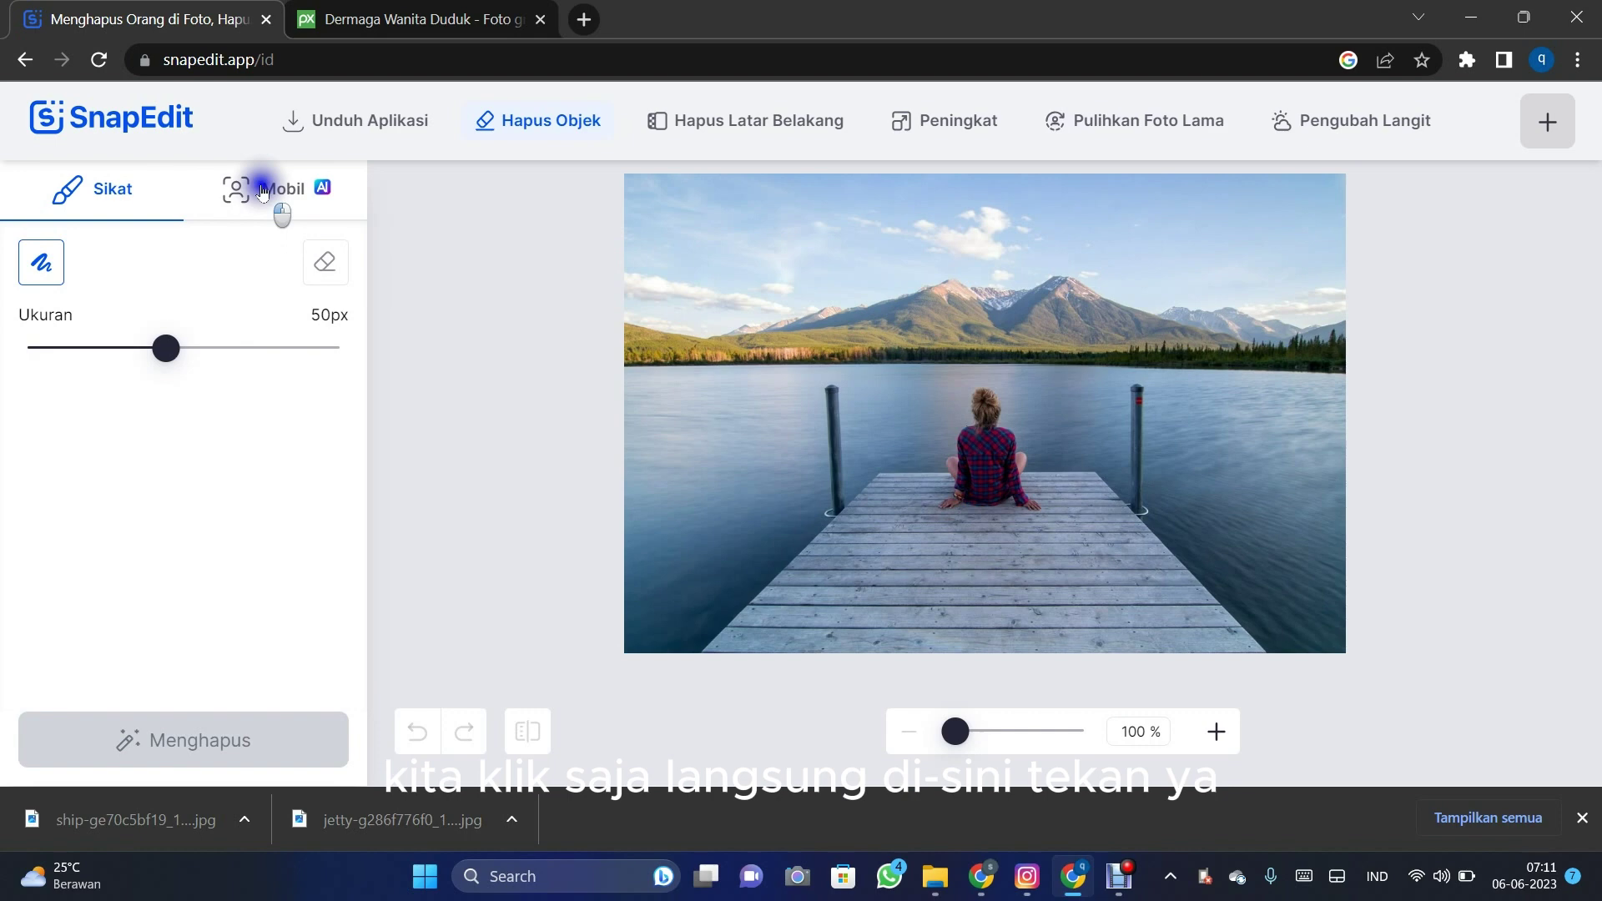
Auto-detect objects, tick the detected 'orang' entry, and erase it with Menghapus
left_click(262, 190)
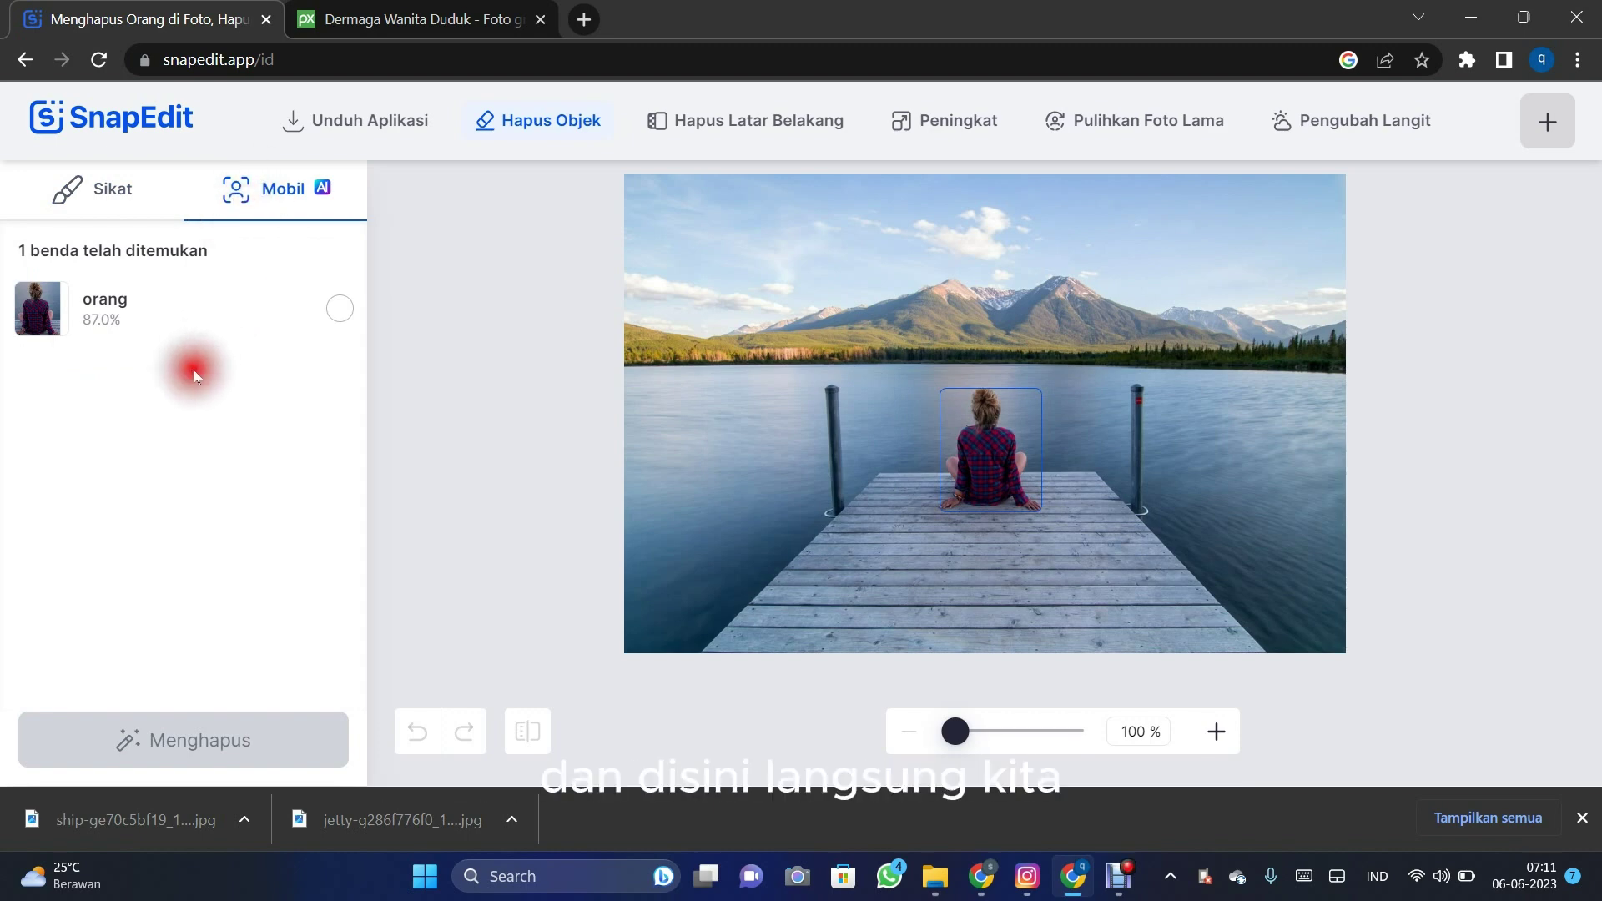
left_click(336, 309)
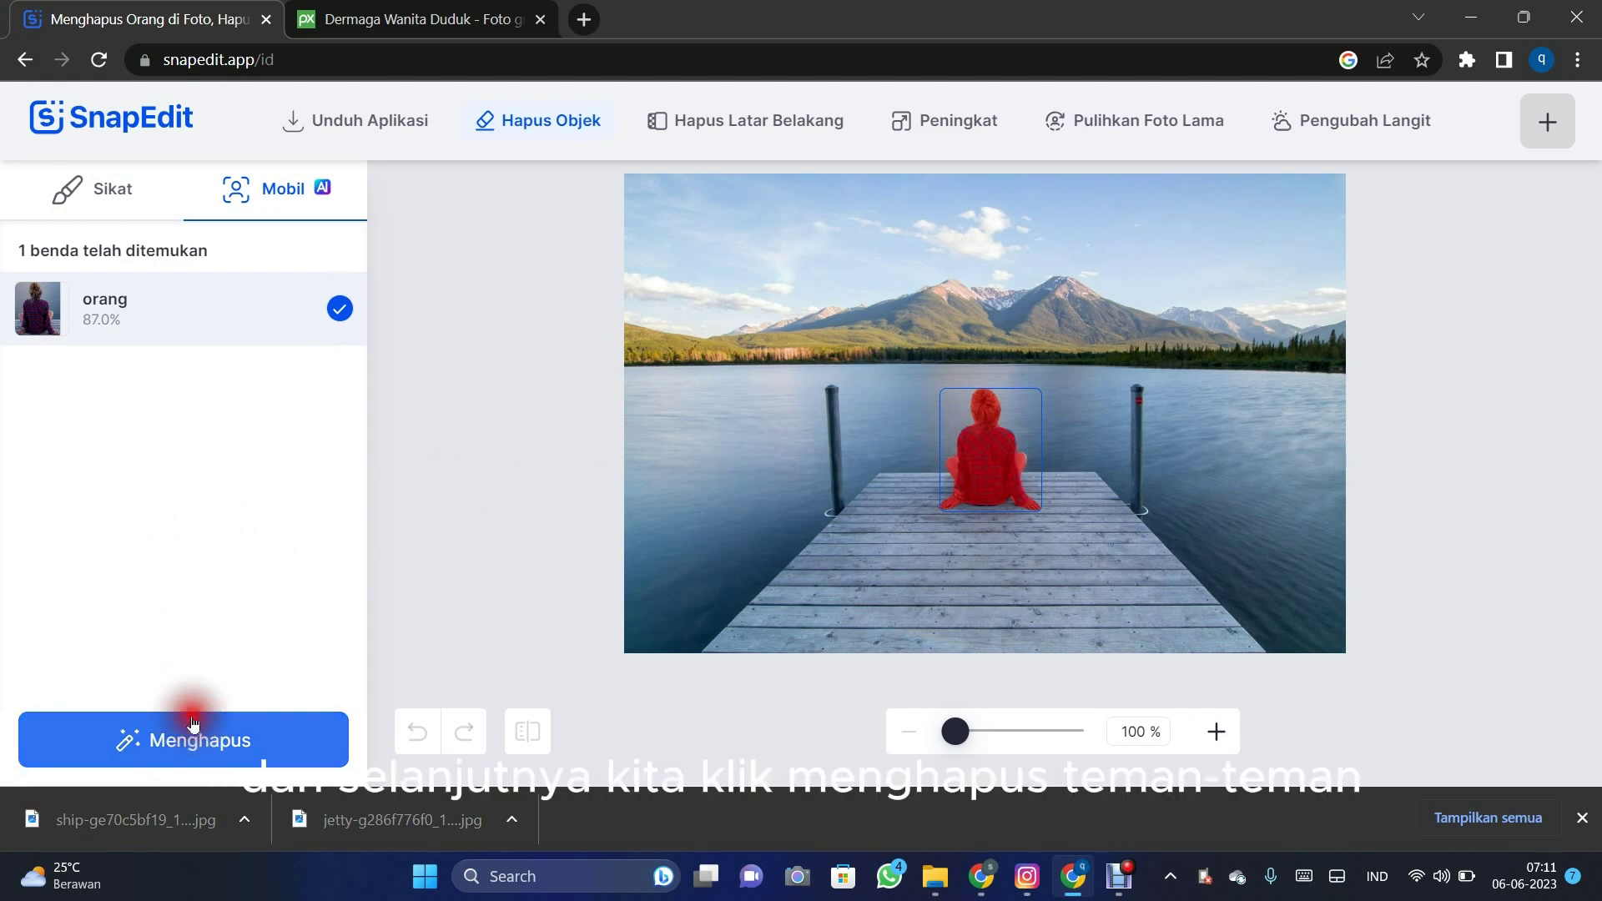
left_click(210, 745)
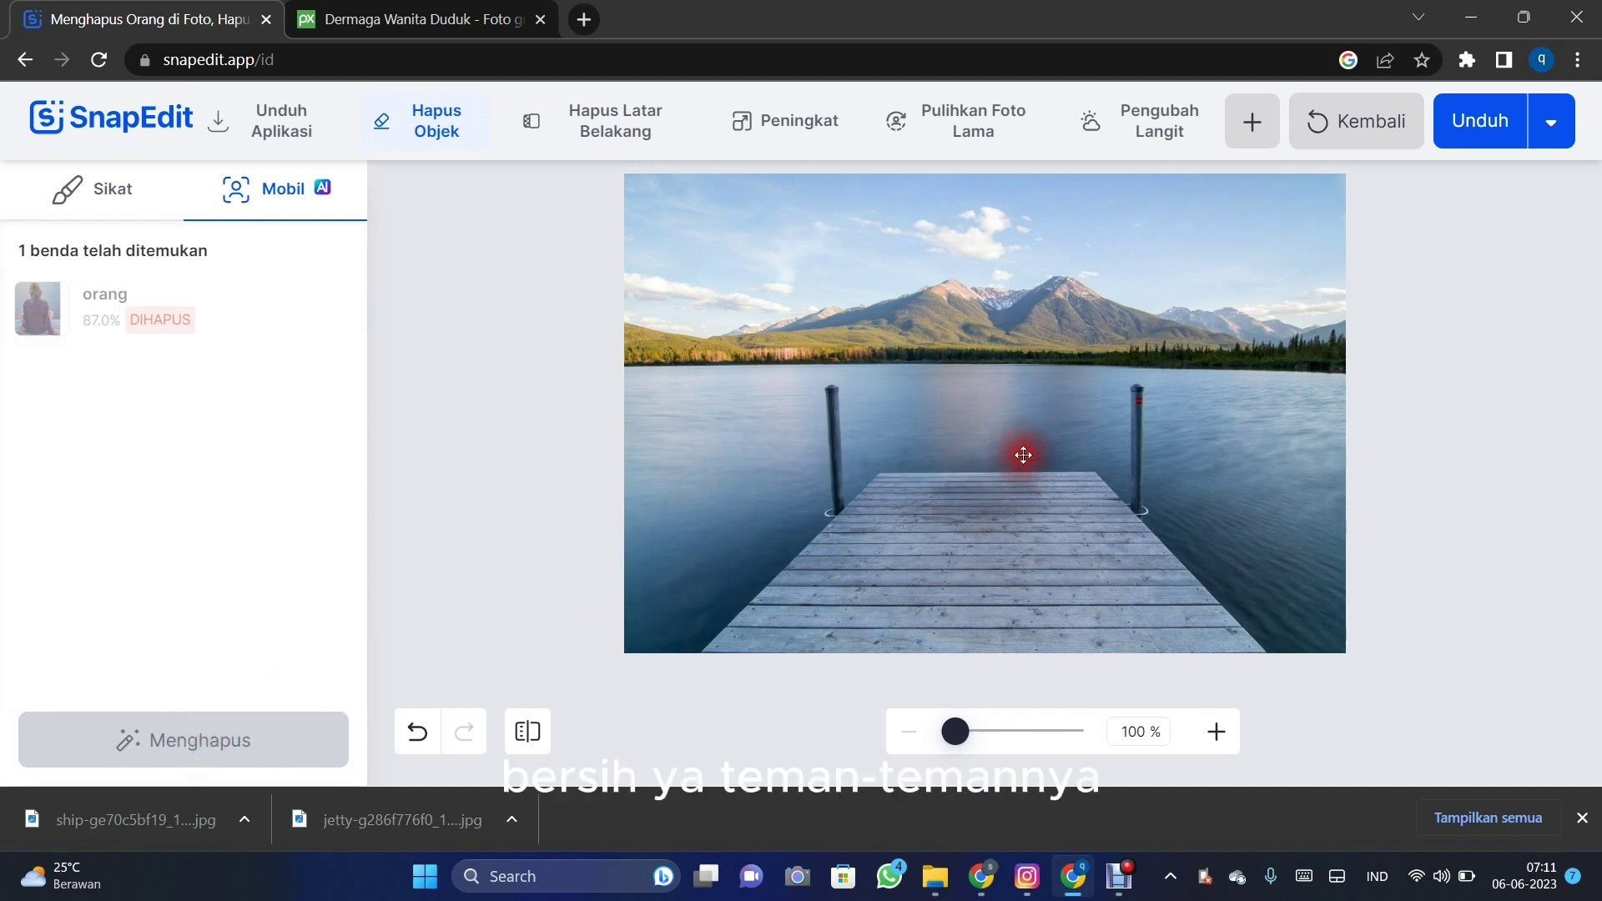
scroll(1022, 455, "up", 2)
scroll(1023, 455, "up", 2)
scroll(1023, 454, "up", 2)
scroll(1022, 455, "up", 2)
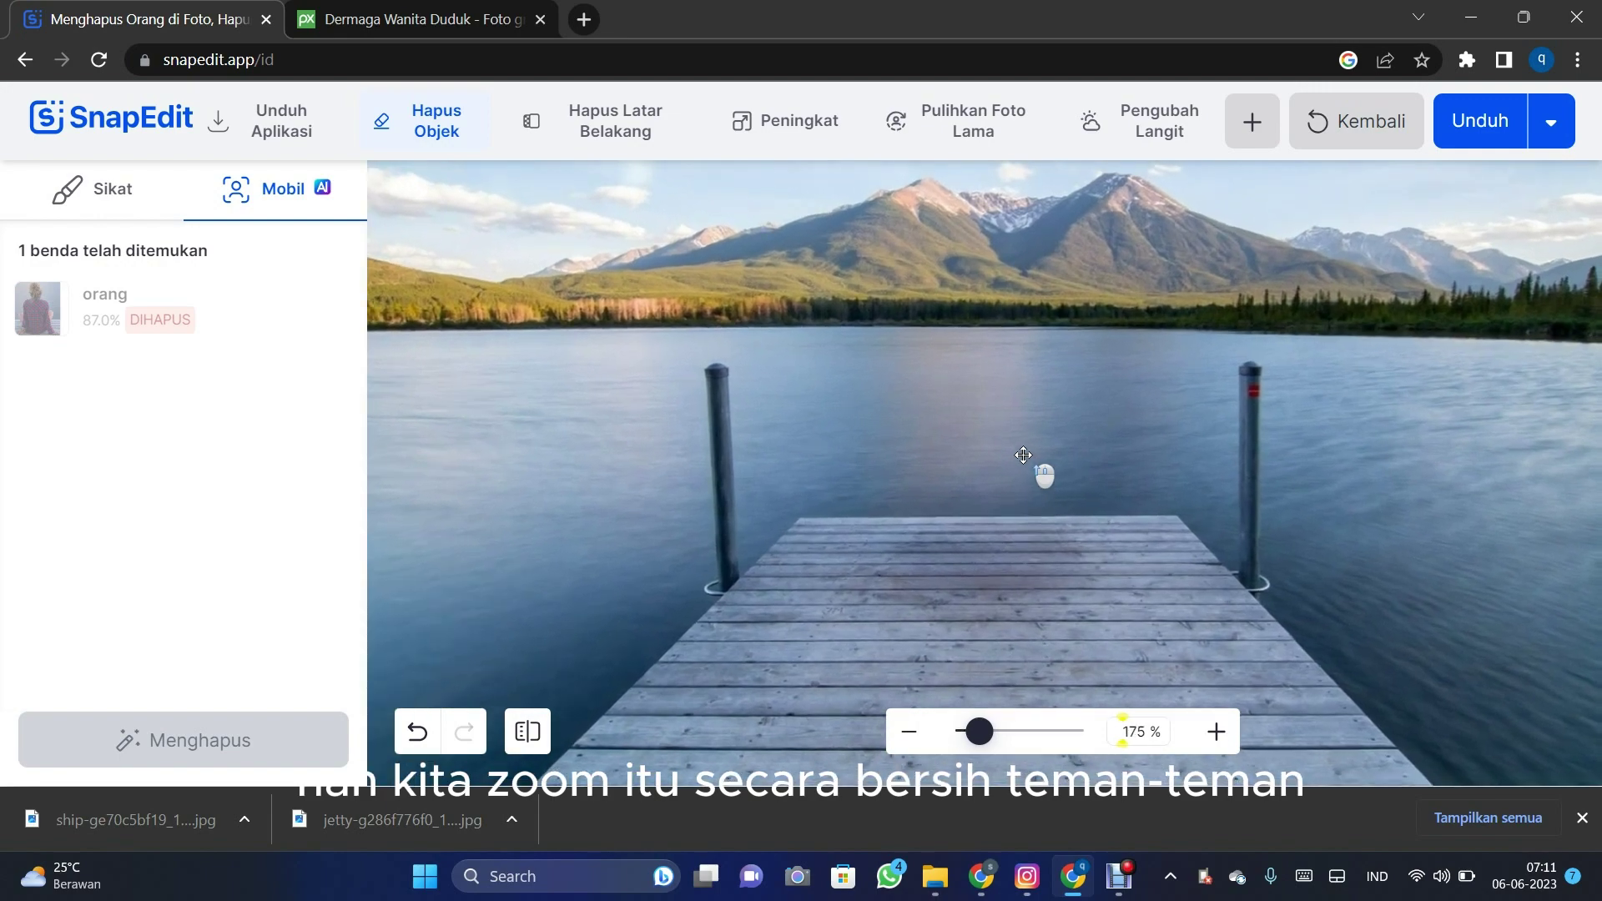
scroll(1023, 455, "down", 2)
scroll(1023, 454, "down", 2)
scroll(1023, 455, "down", 2)
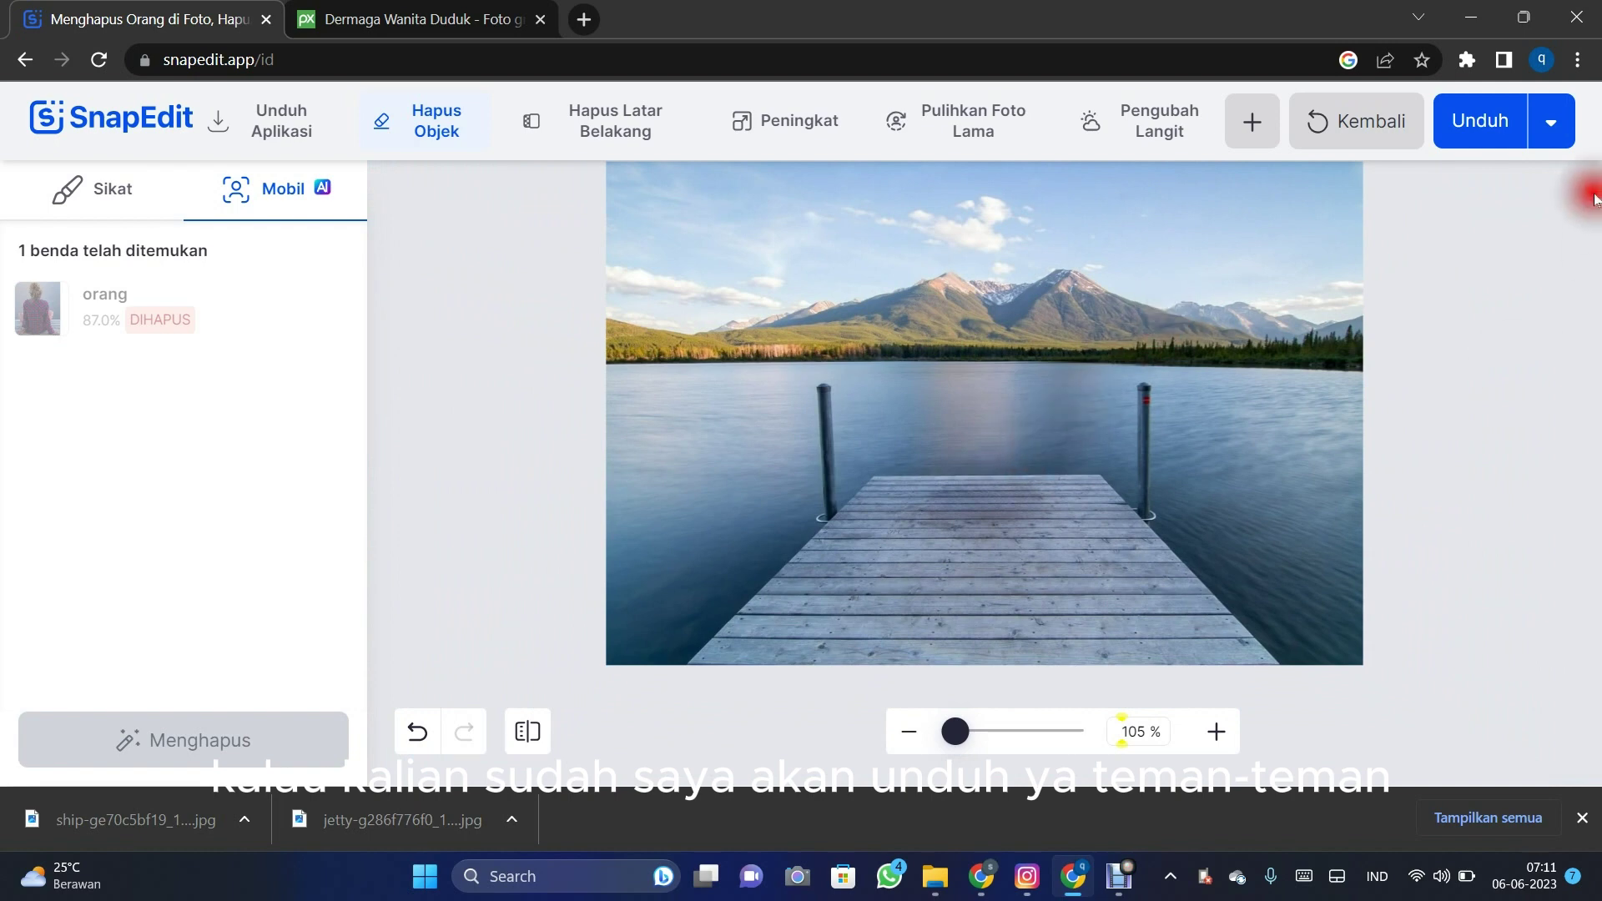
Download the cleaned jetty photo as a JPG at the Kecil 1200 × 1200 size
left_click(1550, 122)
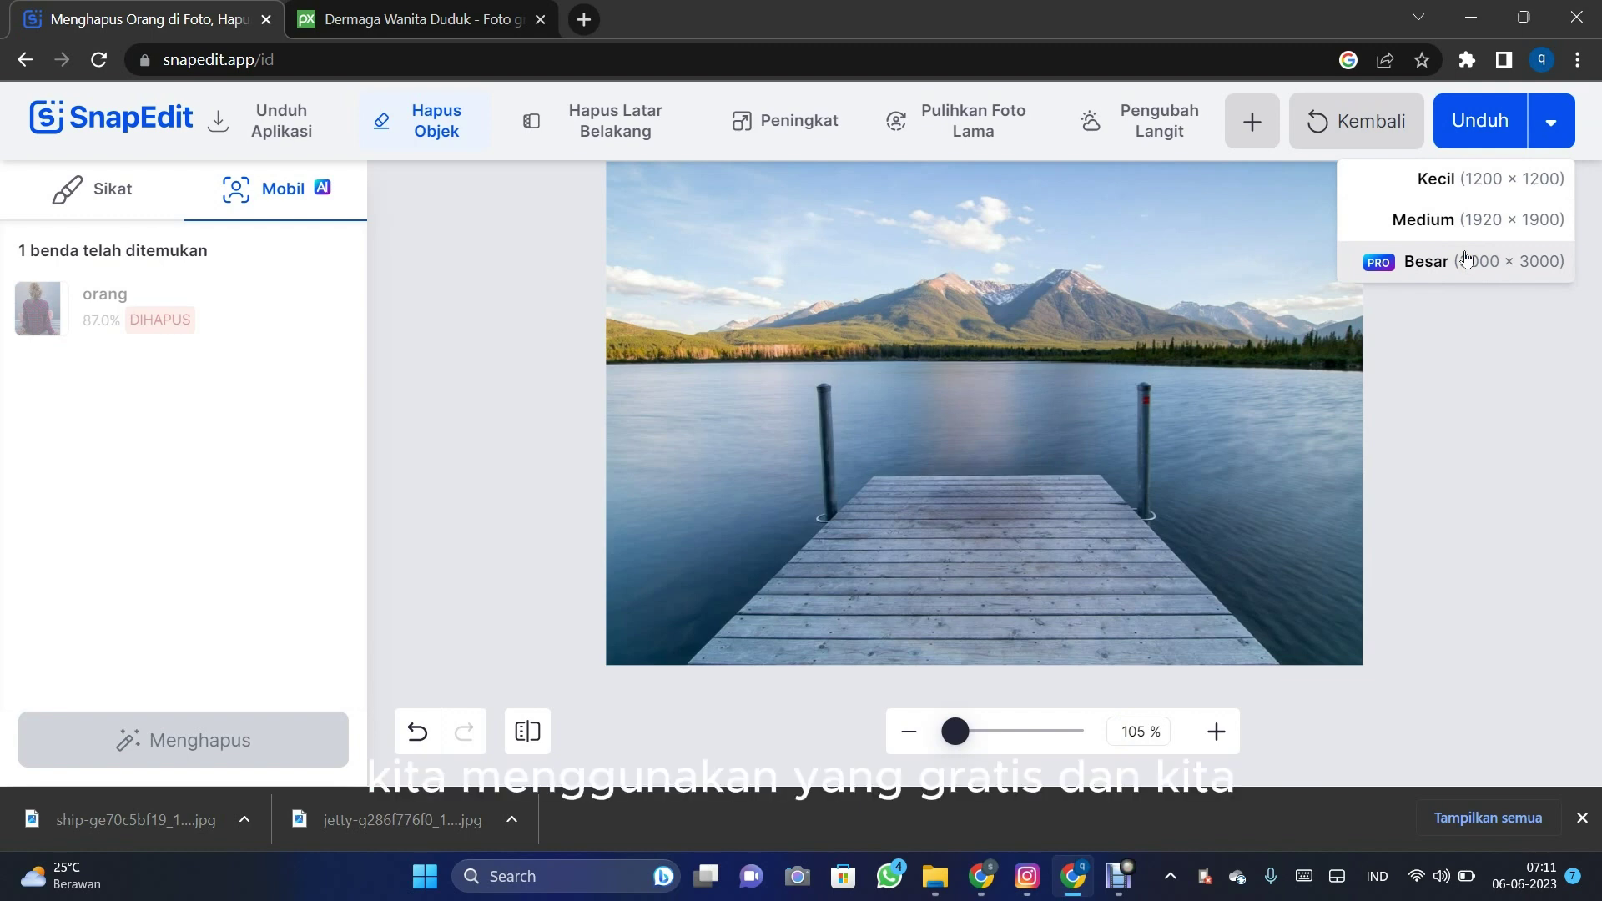
left_click(1468, 177)
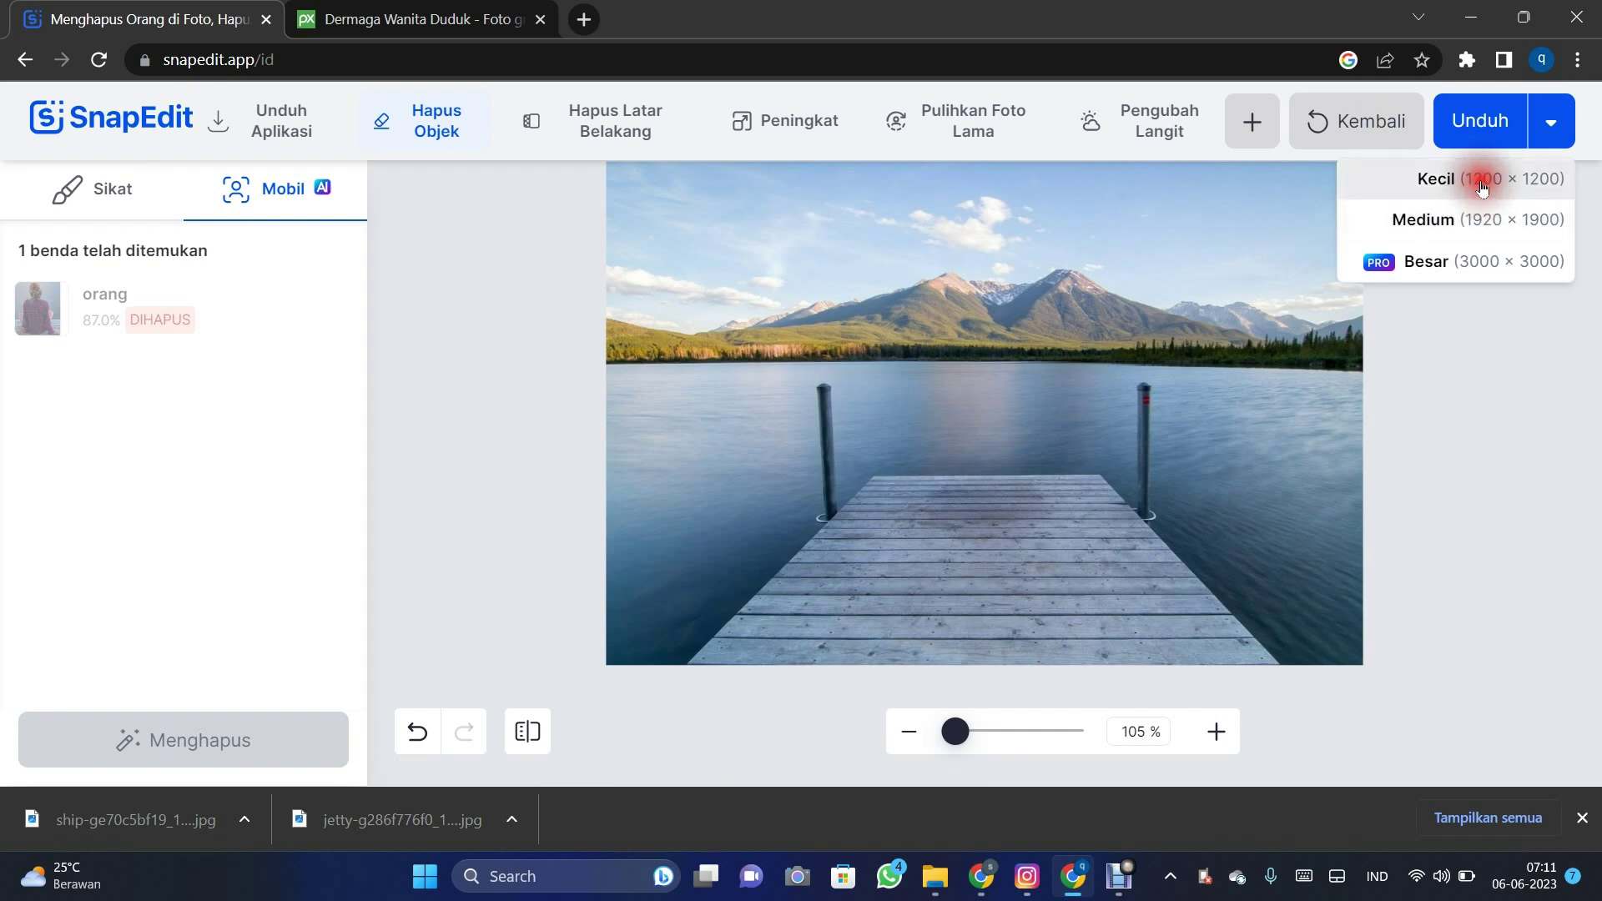
left_click(1474, 181)
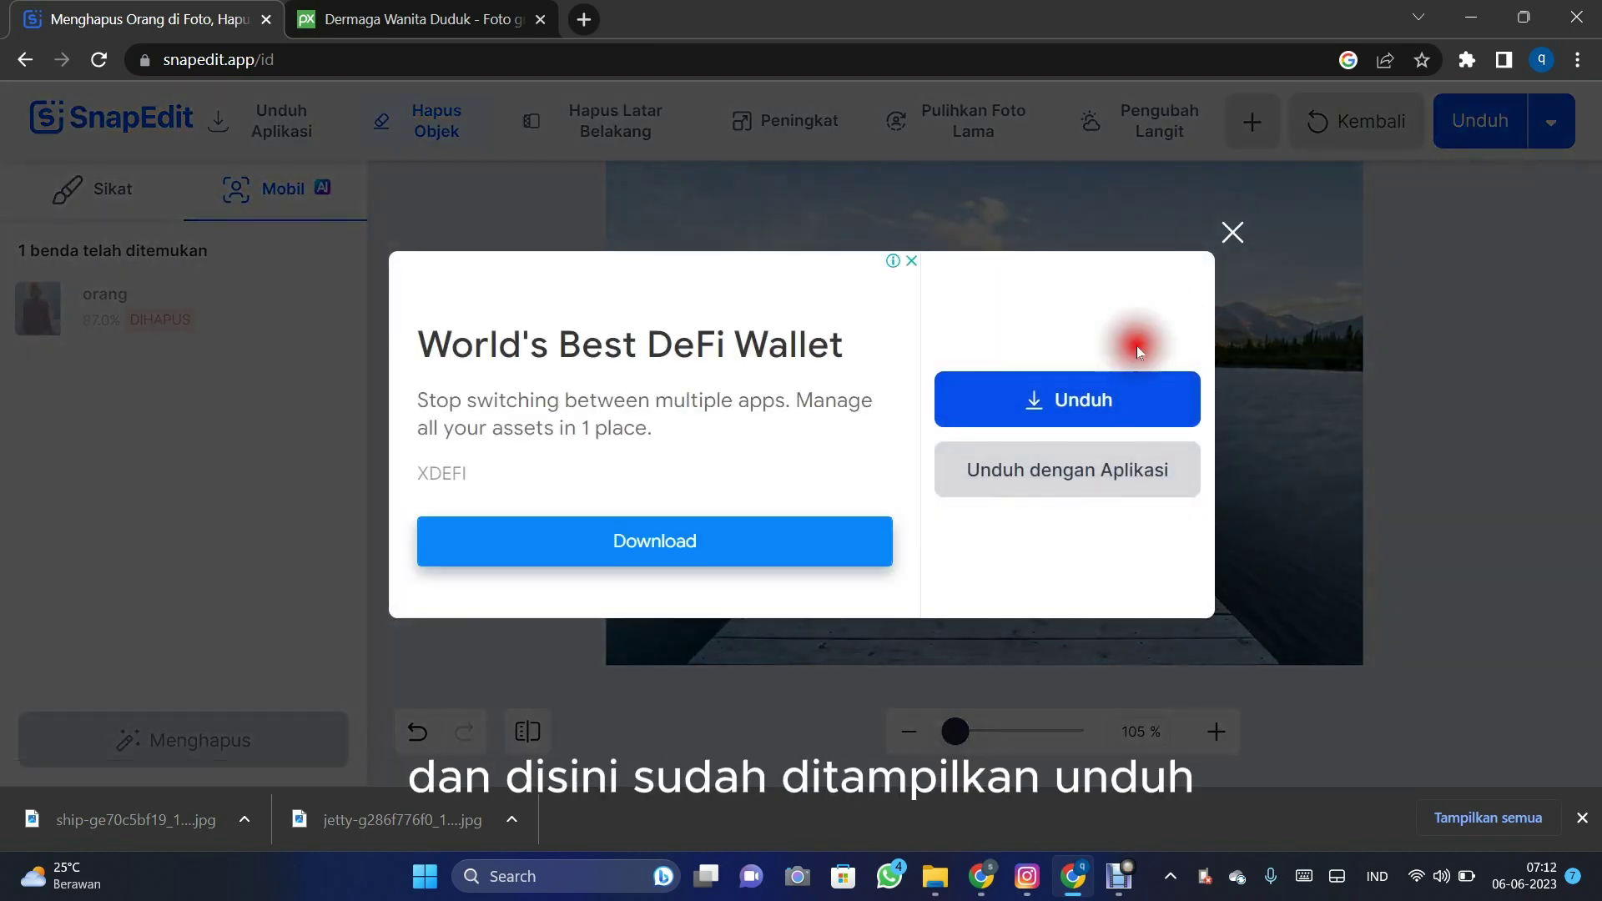
left_click(1060, 394)
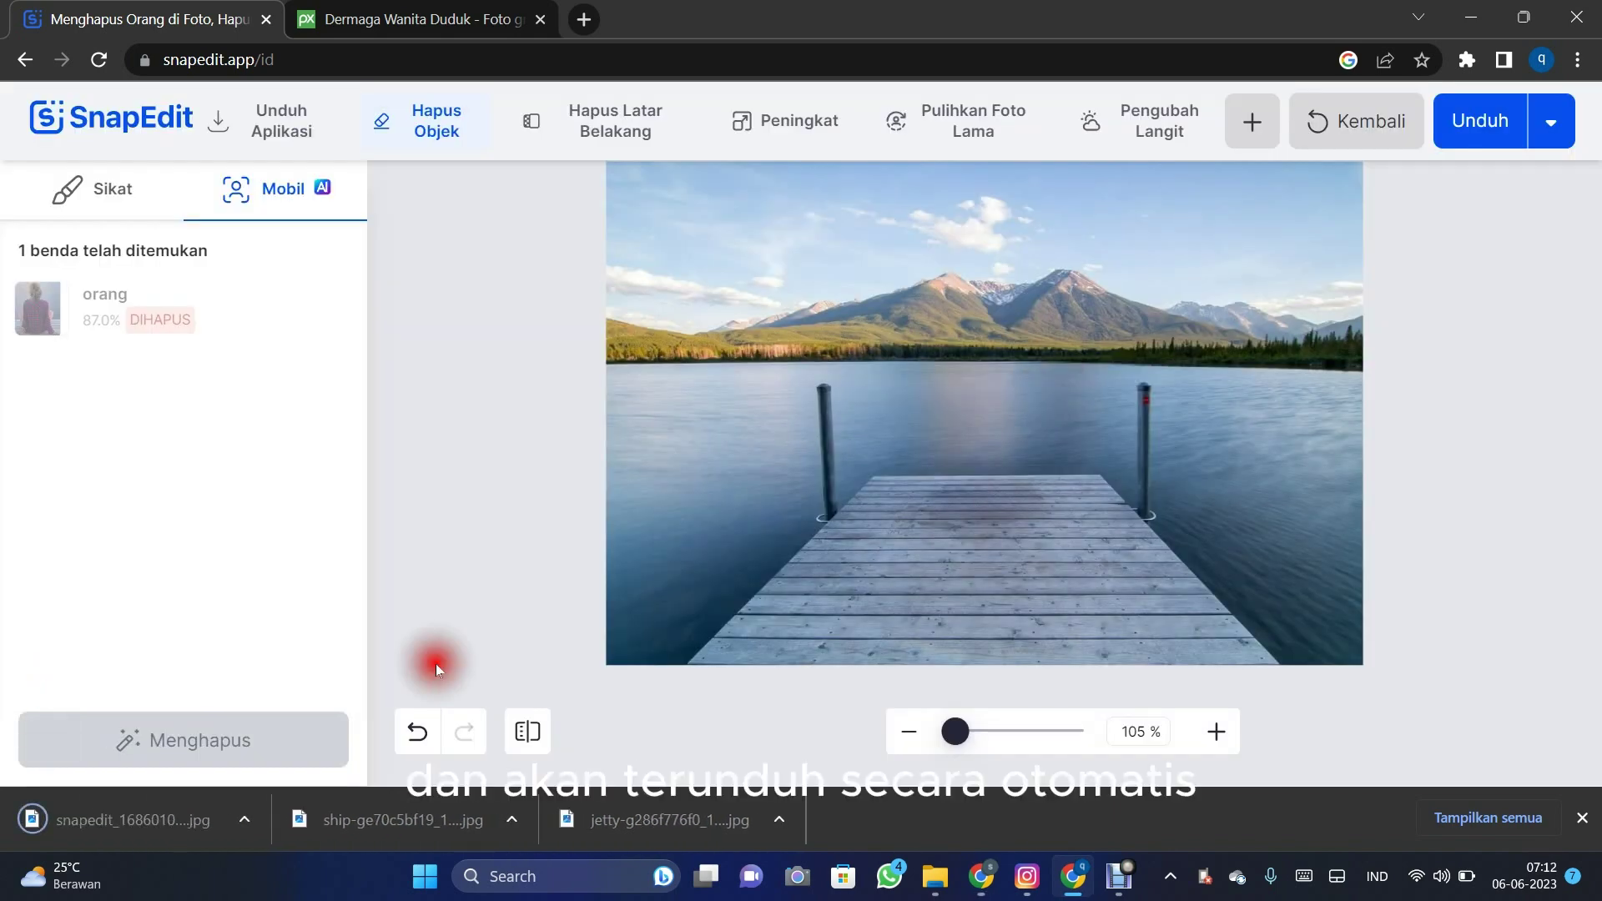
Open the downloaded snapedit JPG in Photos and zoom in to inspect the empty jetty
left_click(146, 814)
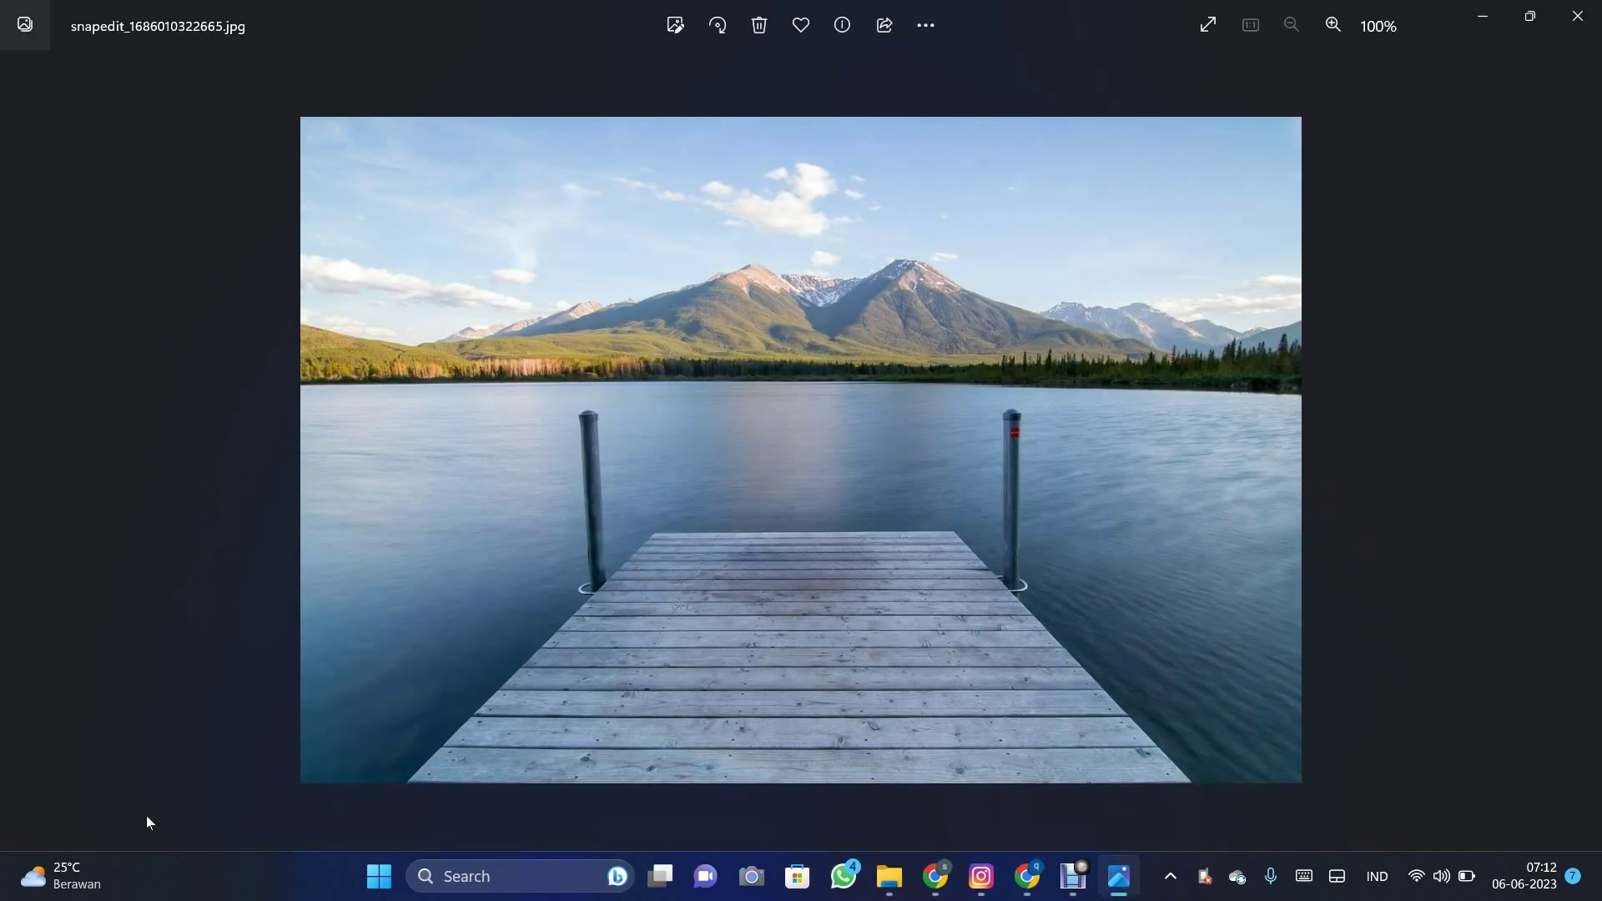
left_click(665, 615)
scroll(833, 487, "up", 1)
scroll(833, 487, "up", 2)
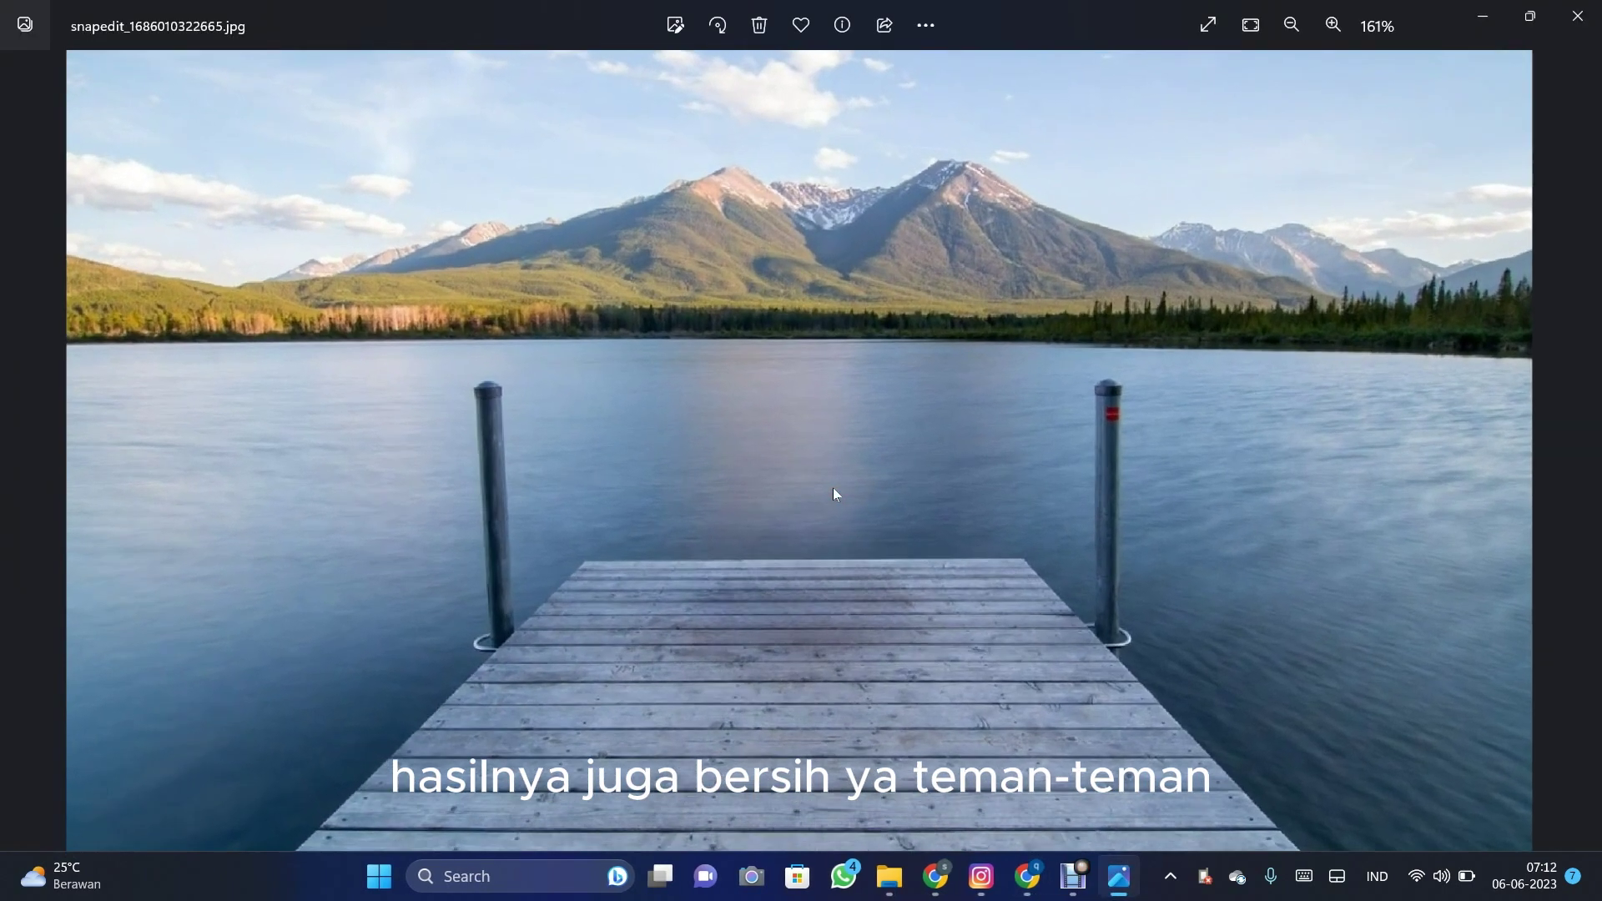
scroll(833, 488, "up", 1)
scroll(832, 488, "up", 2)
scroll(832, 487, "down", 2)
scroll(833, 487, "down", 2)
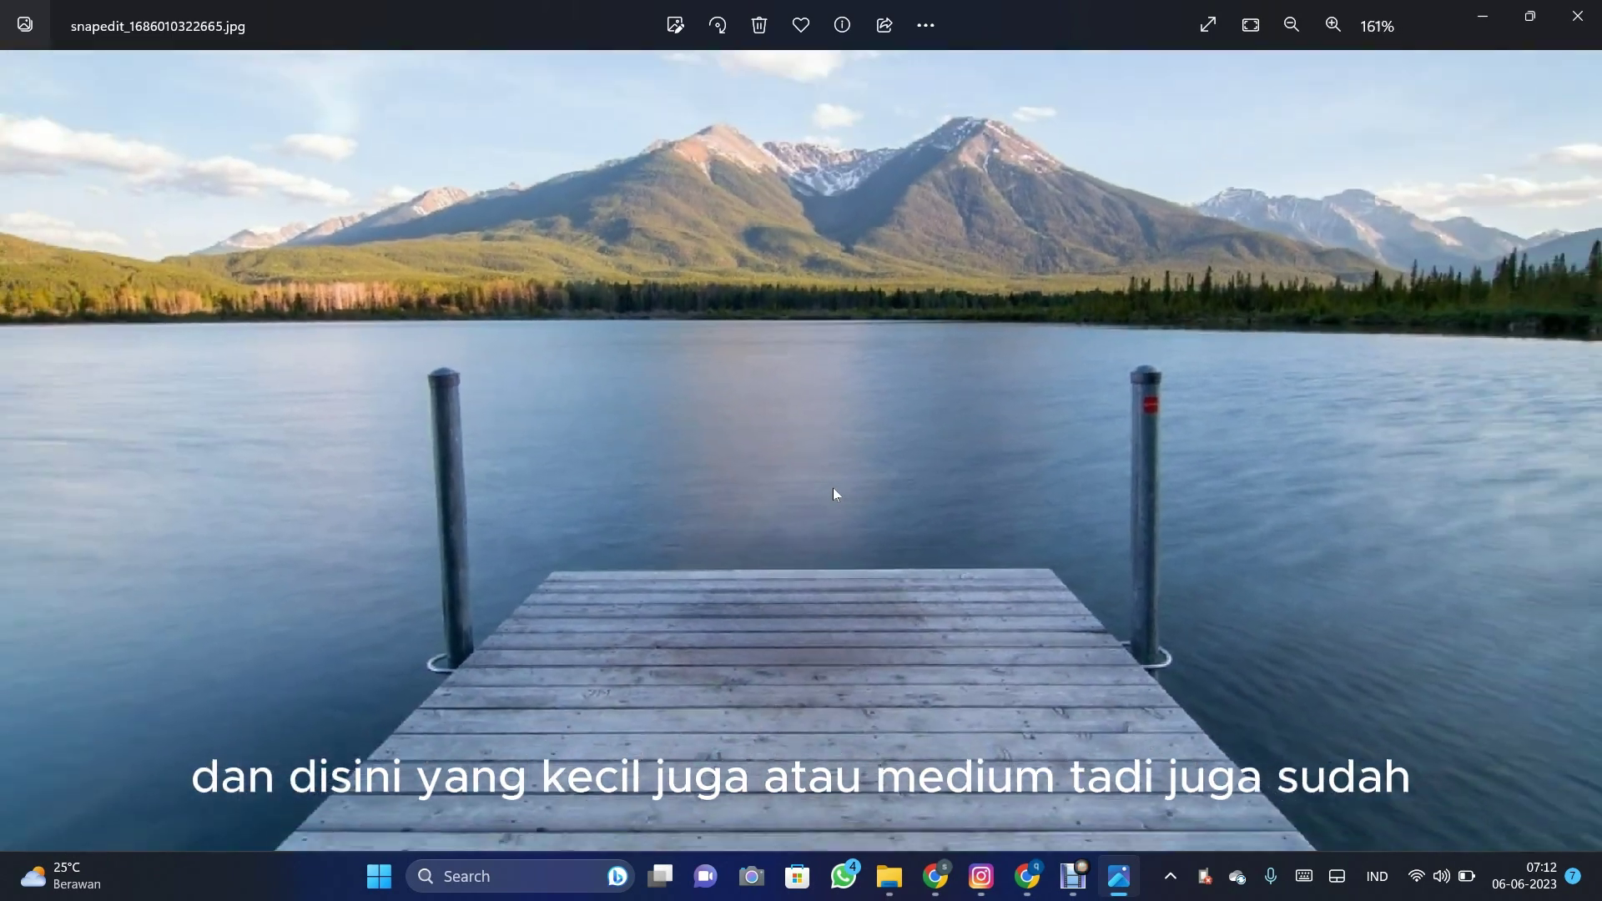
scroll(833, 487, "down", 1)
scroll(833, 487, "down", 1)
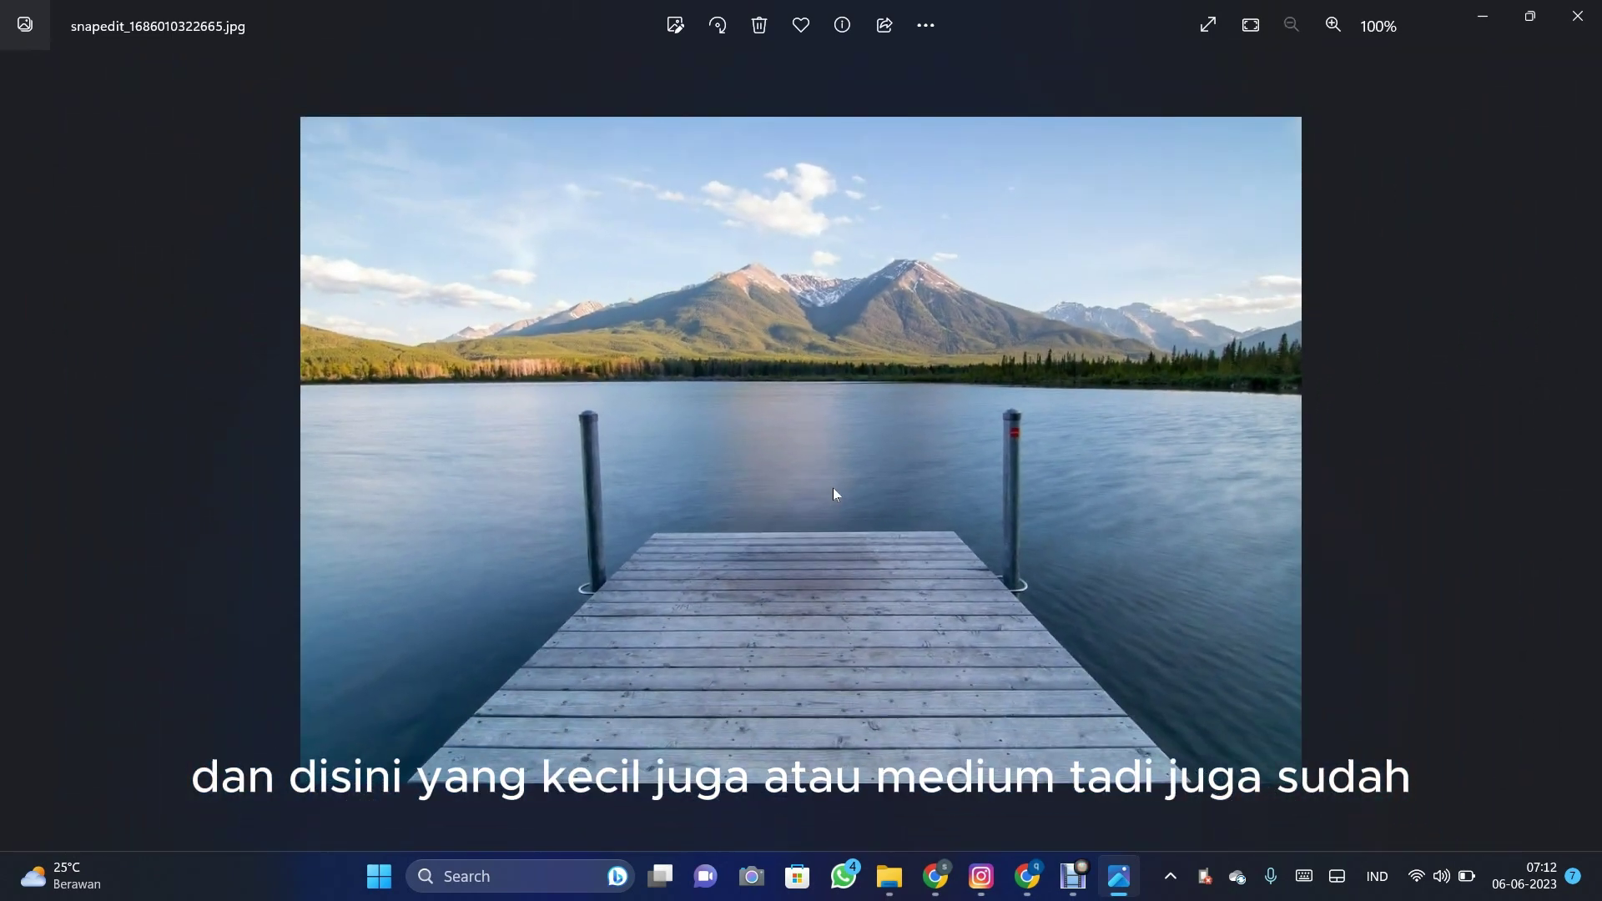
left_click(832, 487)
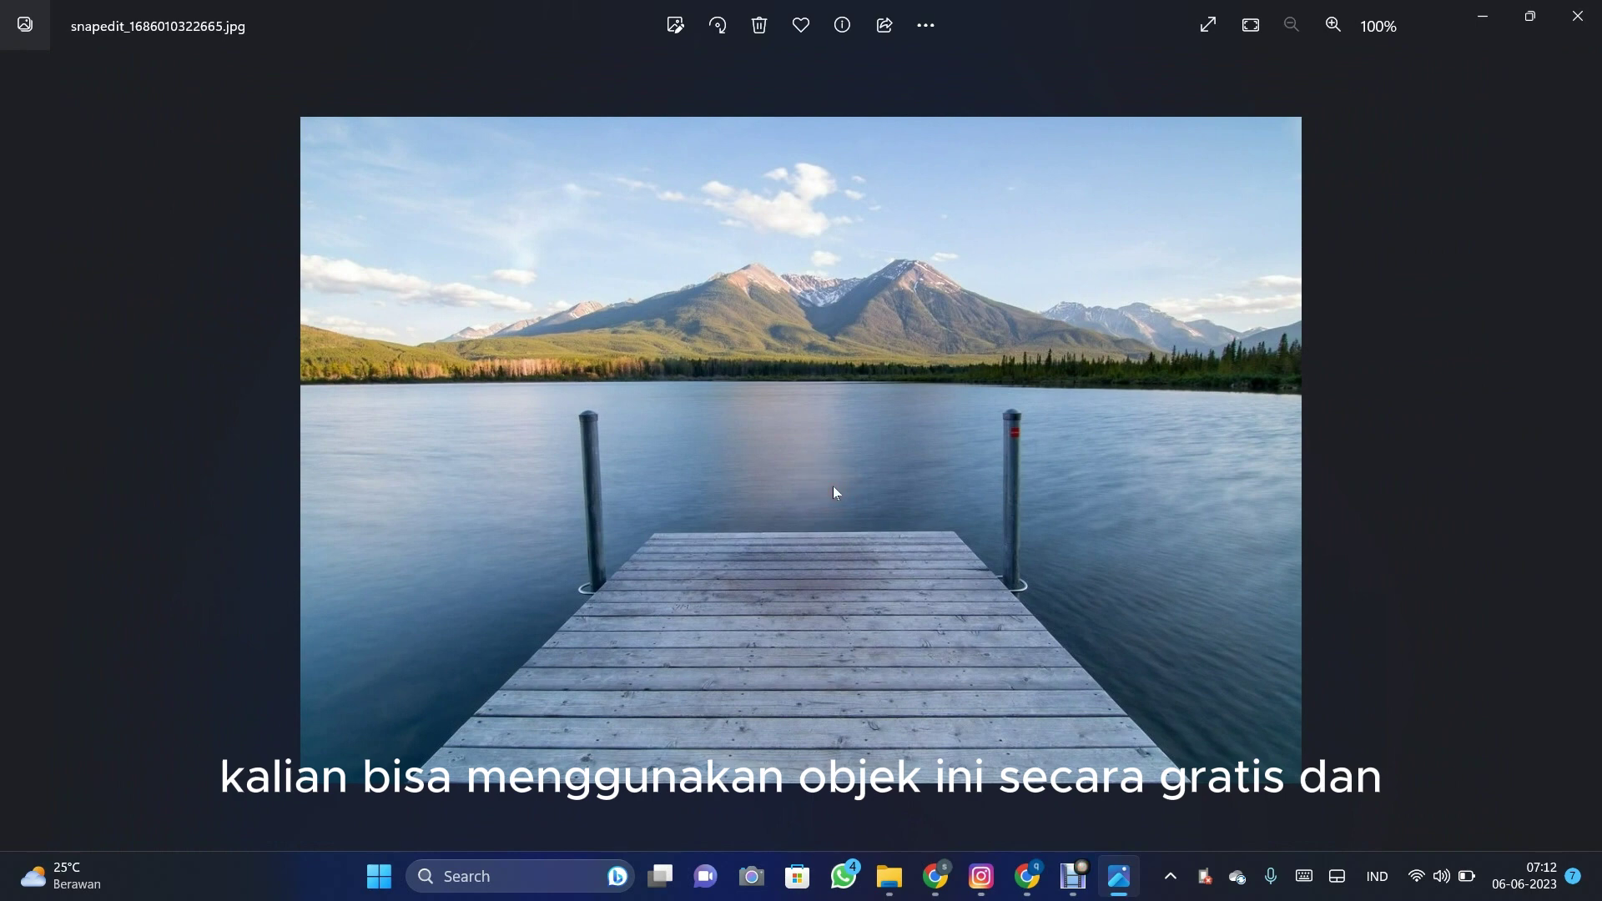
left_click_drag(834, 488, 865, 480)
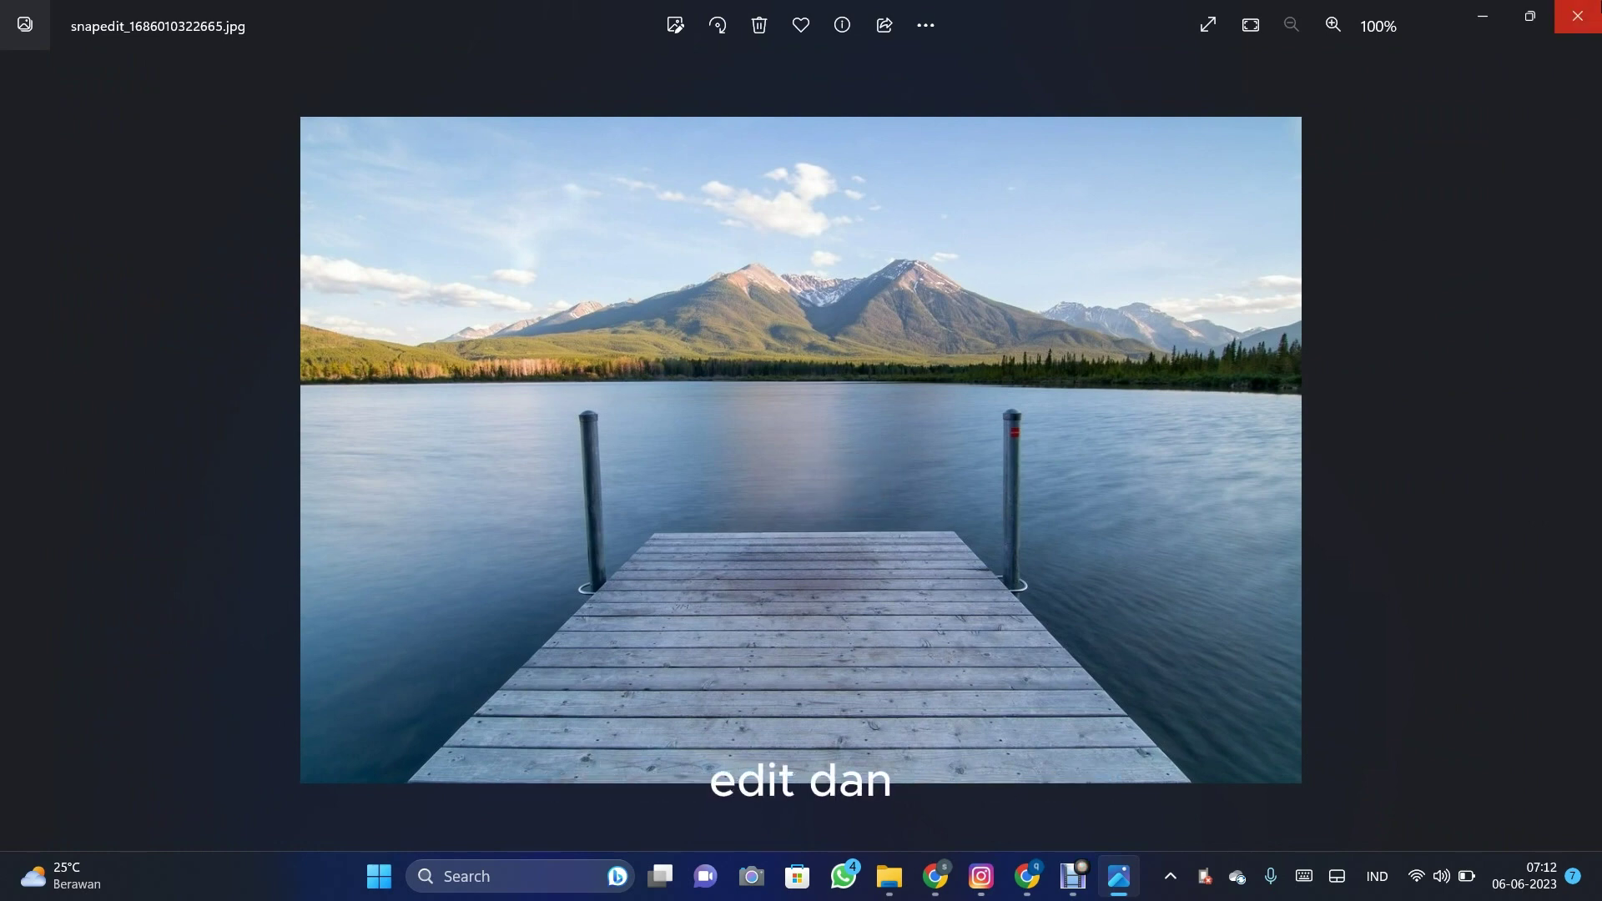
Switch back to SnapEdit in Chrome and return to its start page via the logo
left_click(1027, 878)
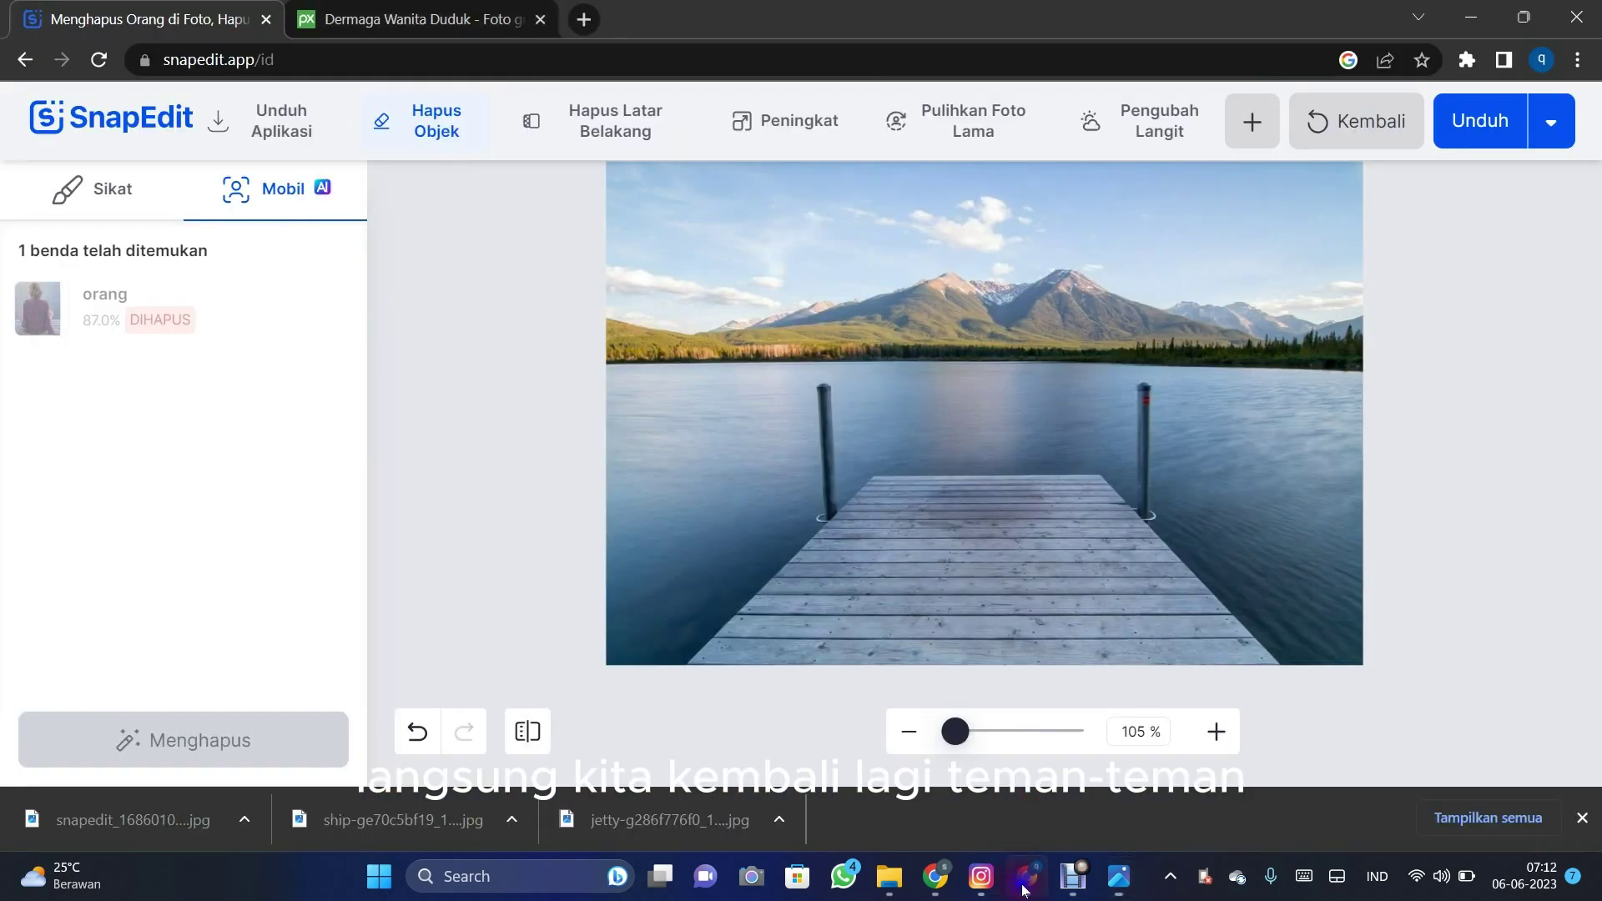
left_click(949, 526)
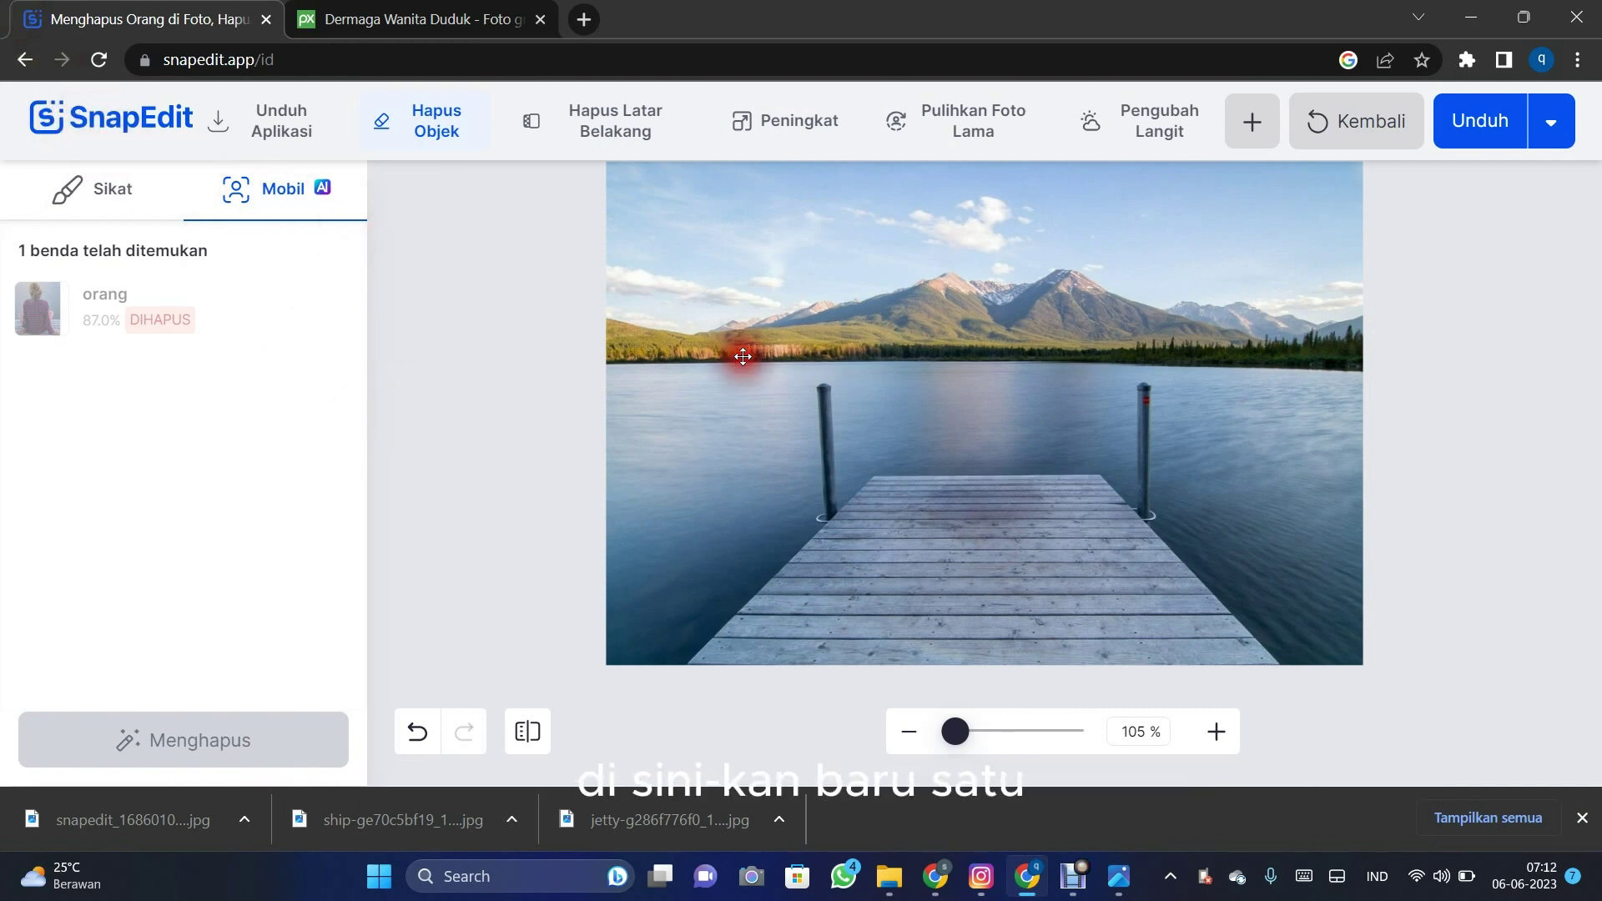
left_click(31, 125)
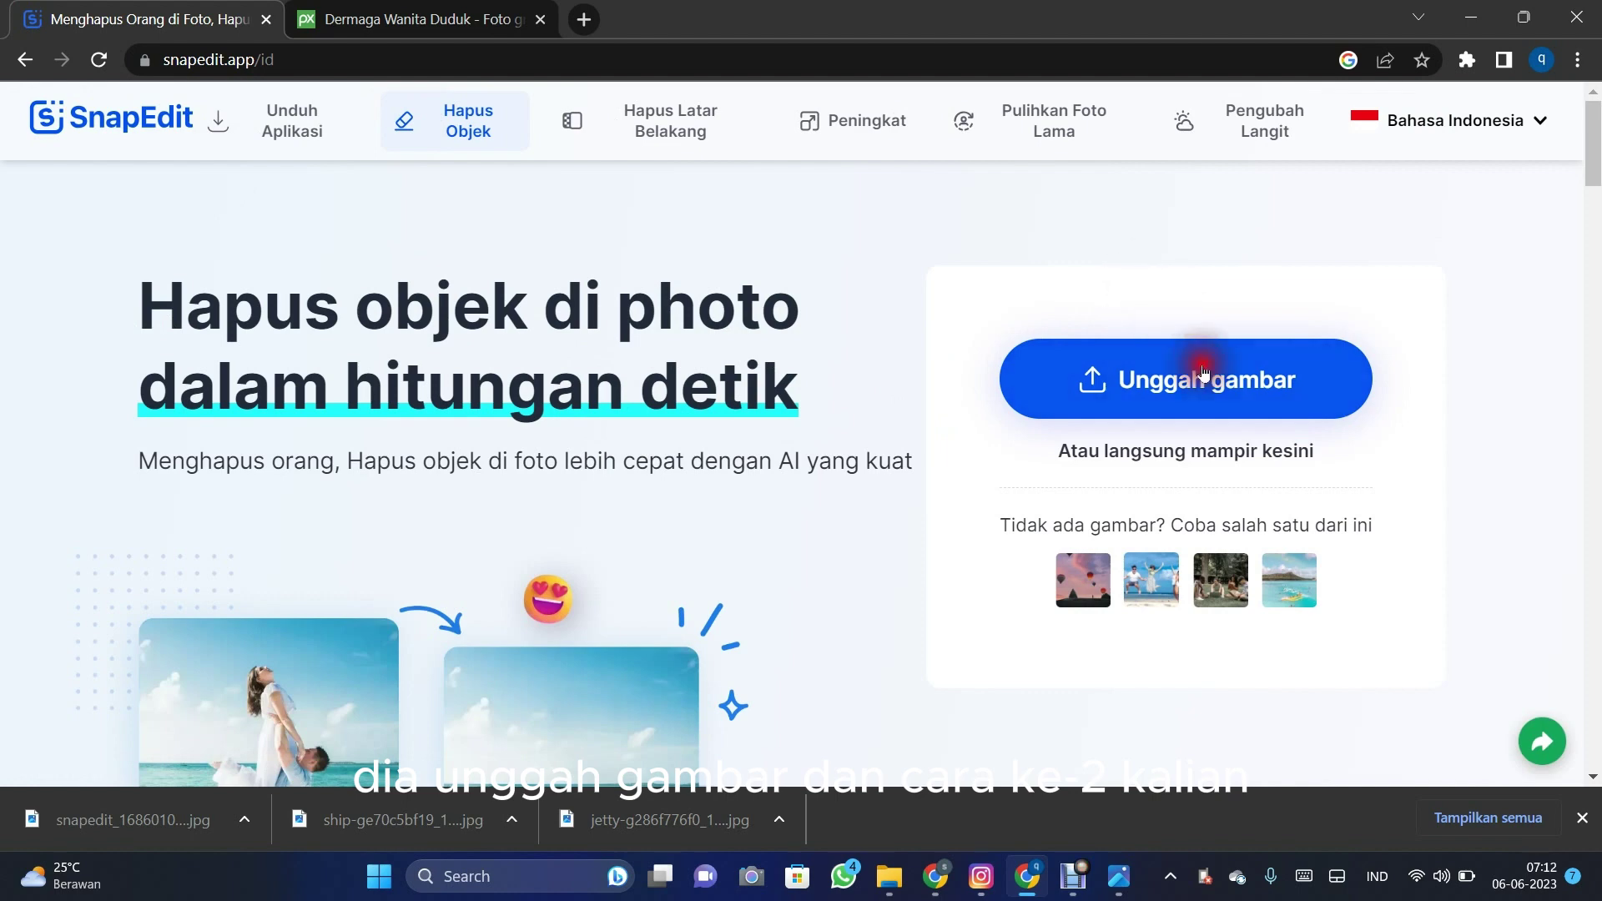
Drag the ship-ge70c5bf19_1280 image from the Downloads folder into SnapEdit in Chrome
left_click(889, 874)
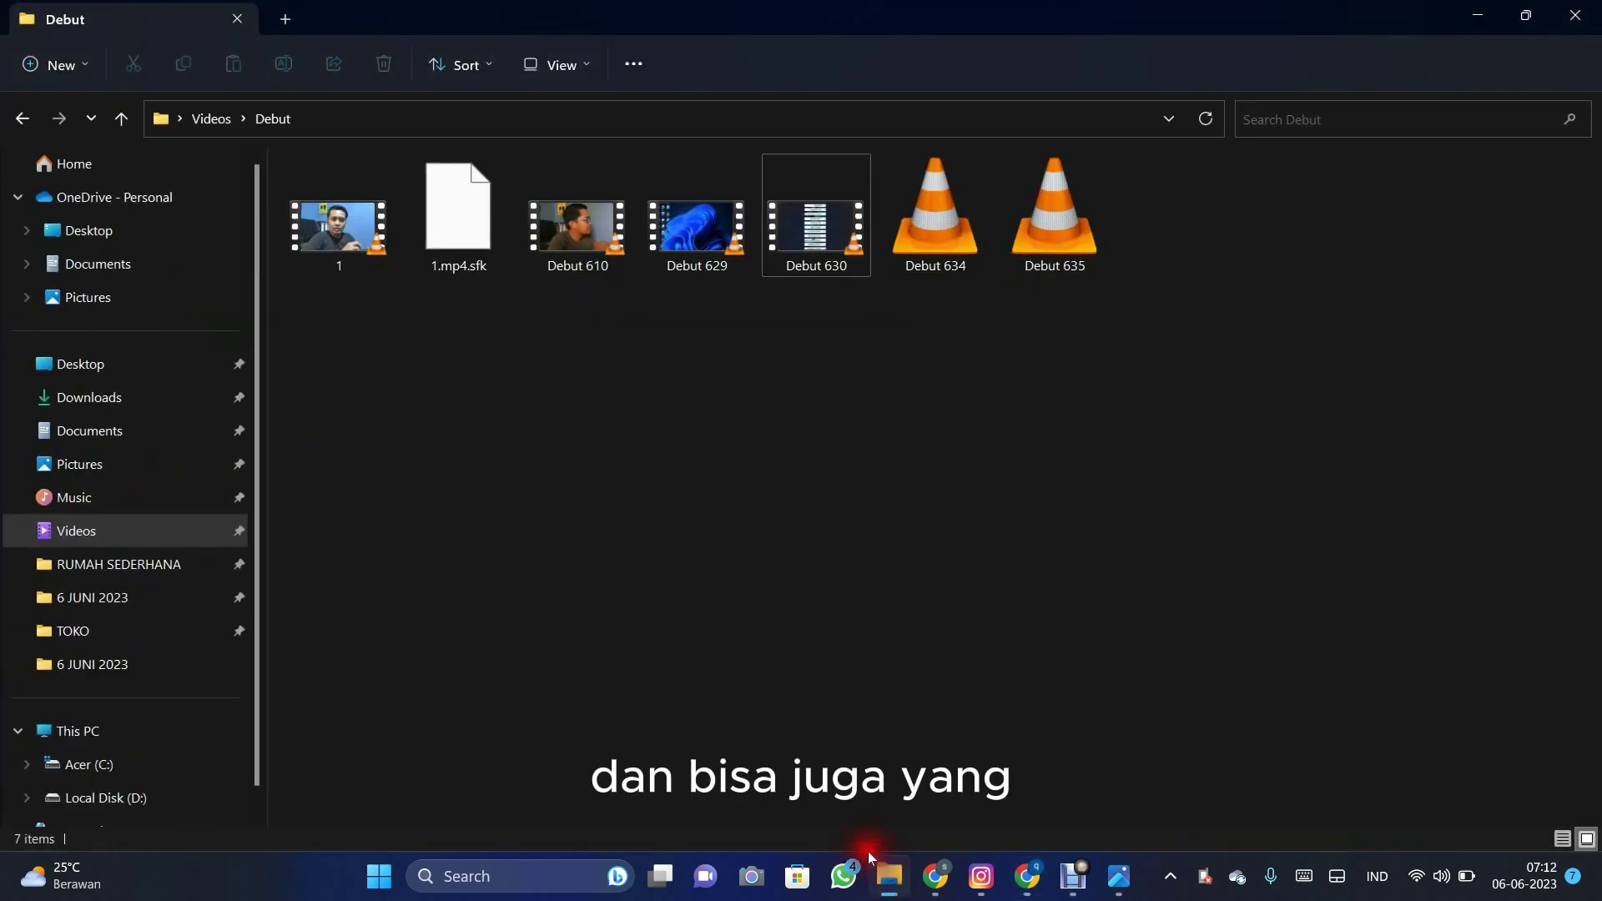
left_click(92, 263)
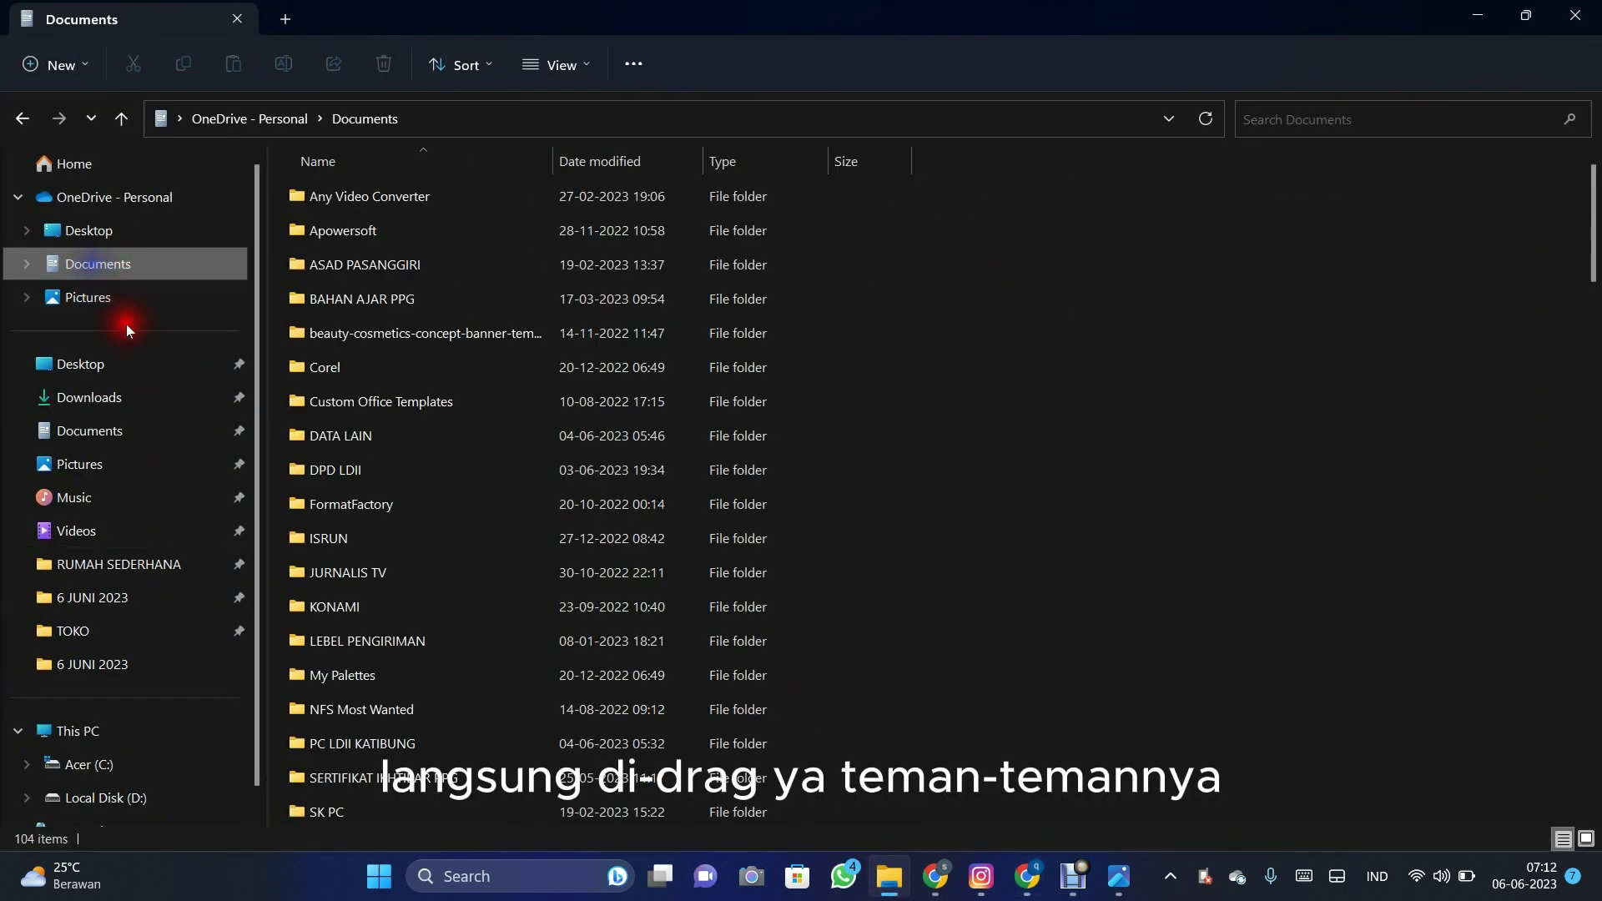
left_click(100, 397)
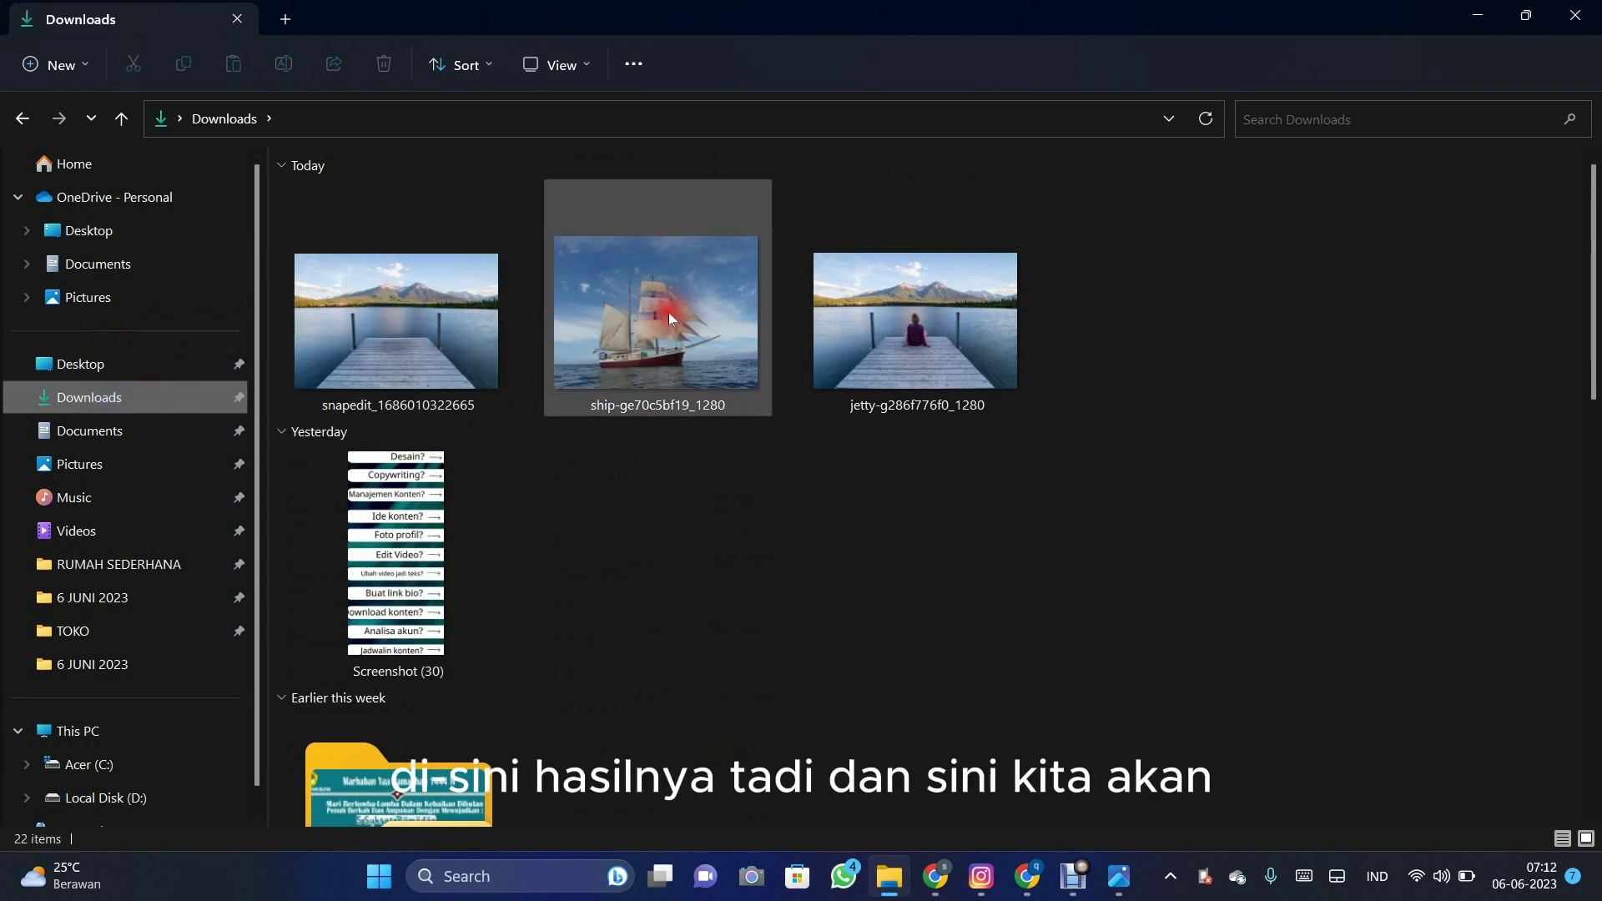
left_click_drag(668, 314, 1028, 870)
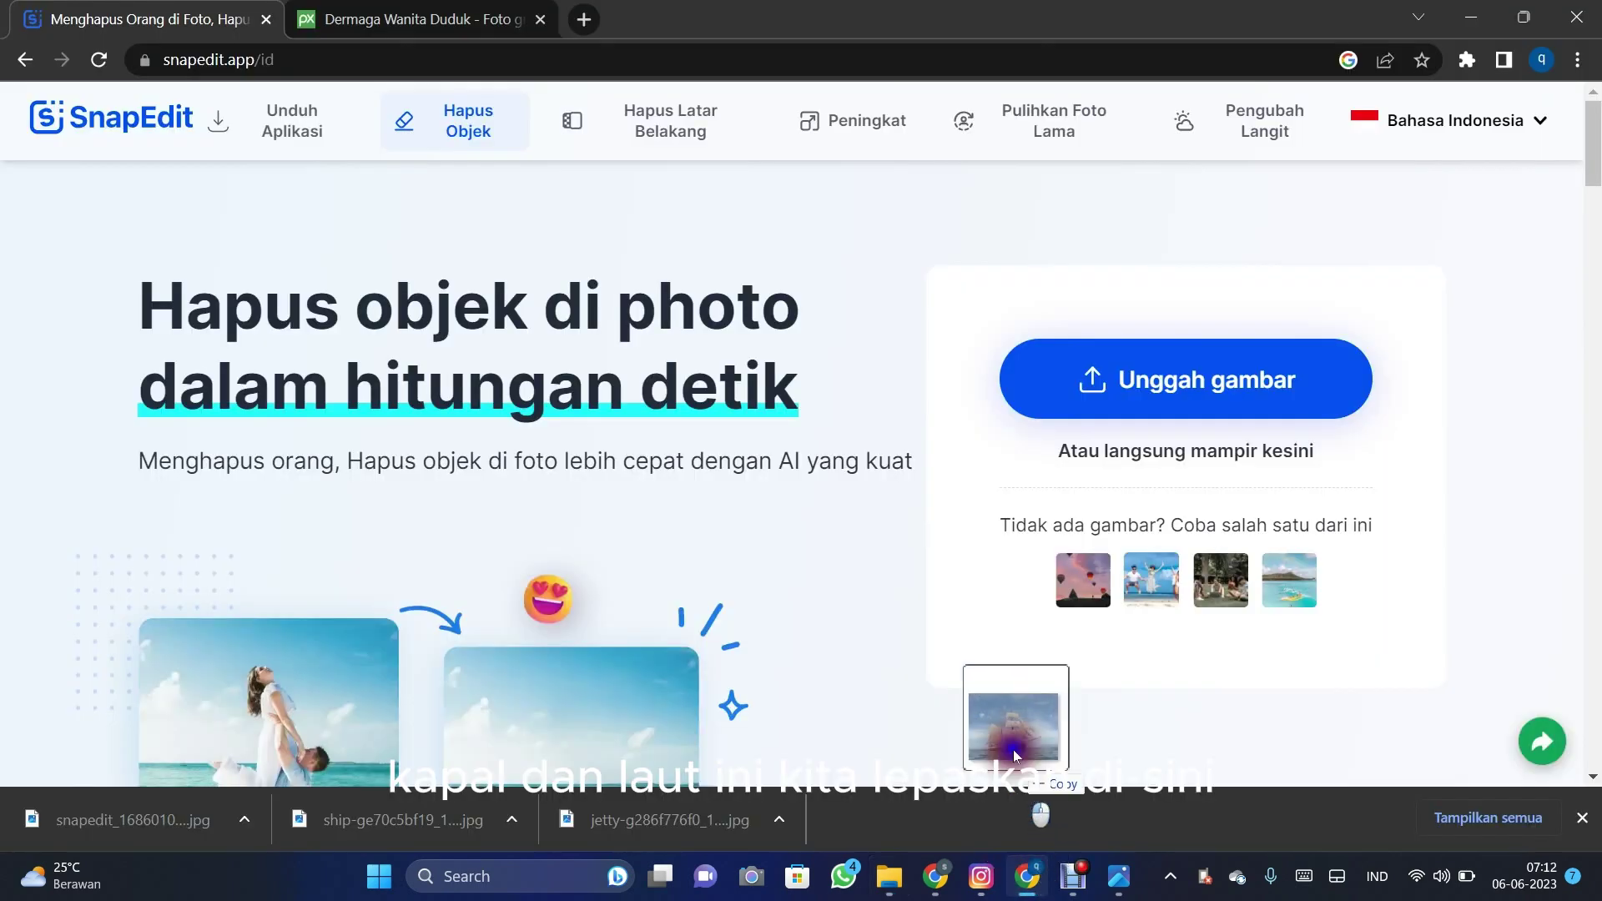
left_click_drag(1028, 870, 965, 541)
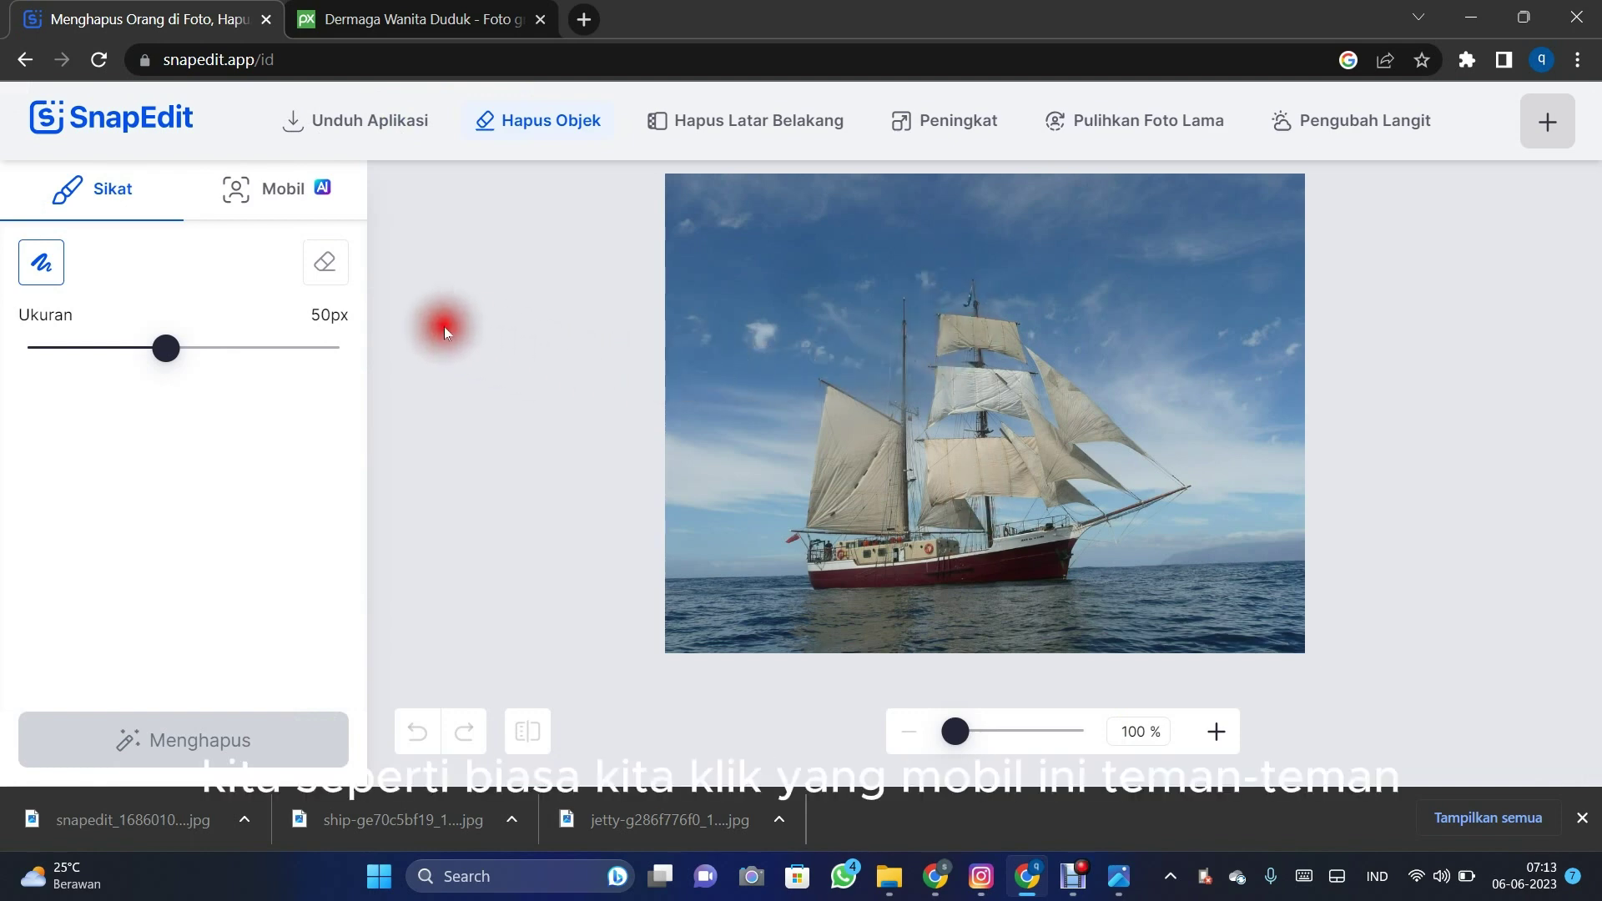
Auto-detect objects in the ship photo and mark both 'kapal' entries and the 'orang' entry
left_click(285, 193)
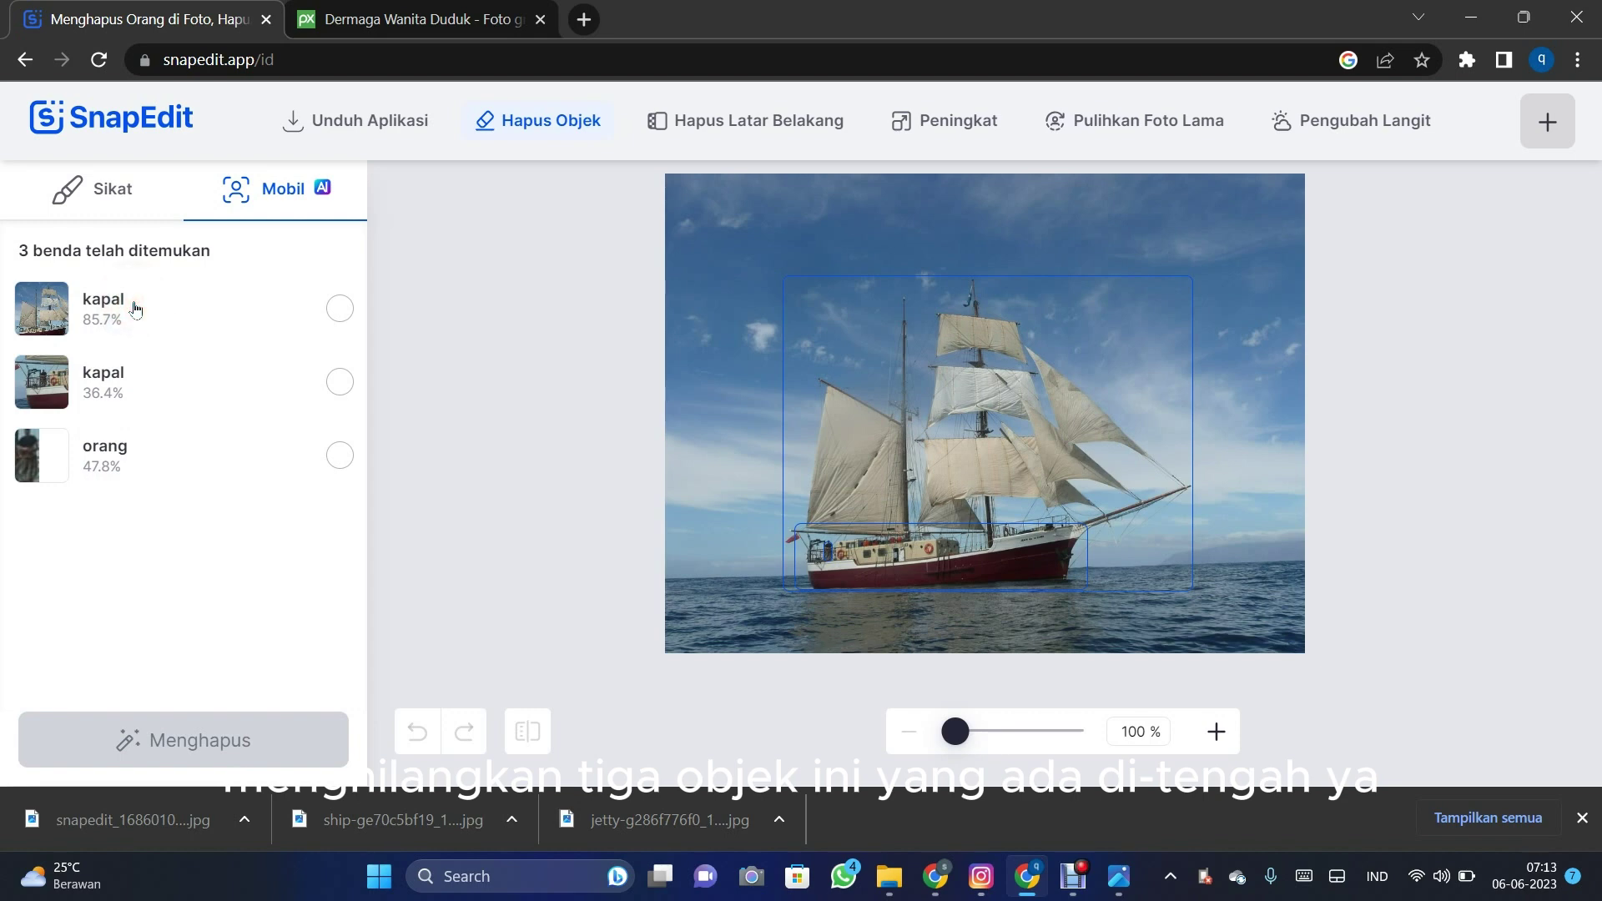
left_click_drag(136, 309, 332, 315)
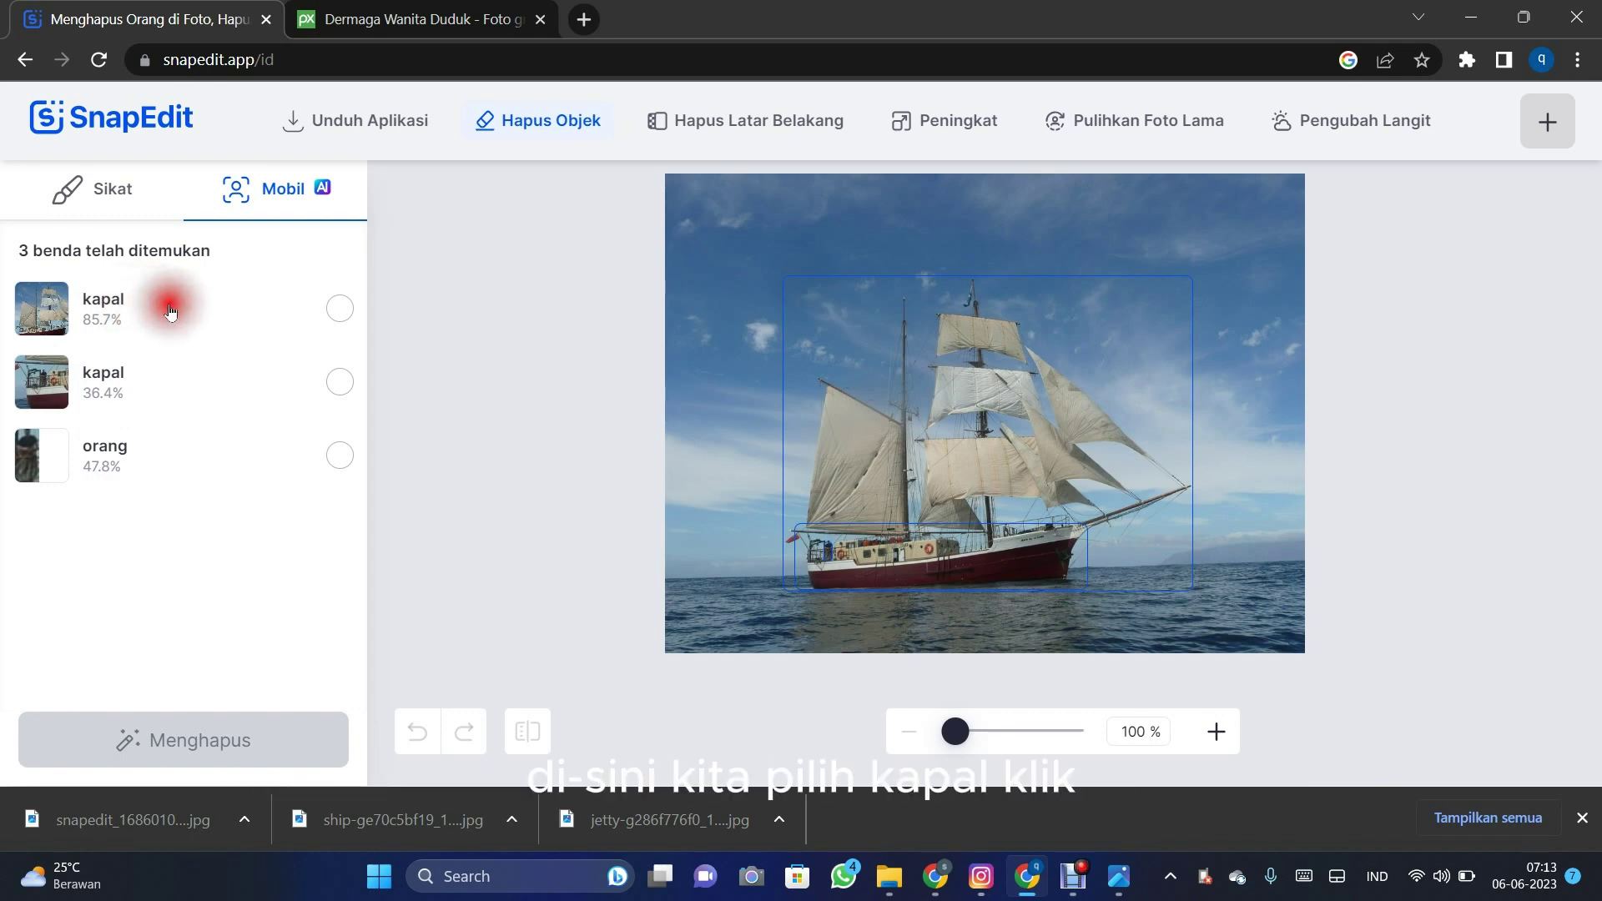
left_click(338, 310)
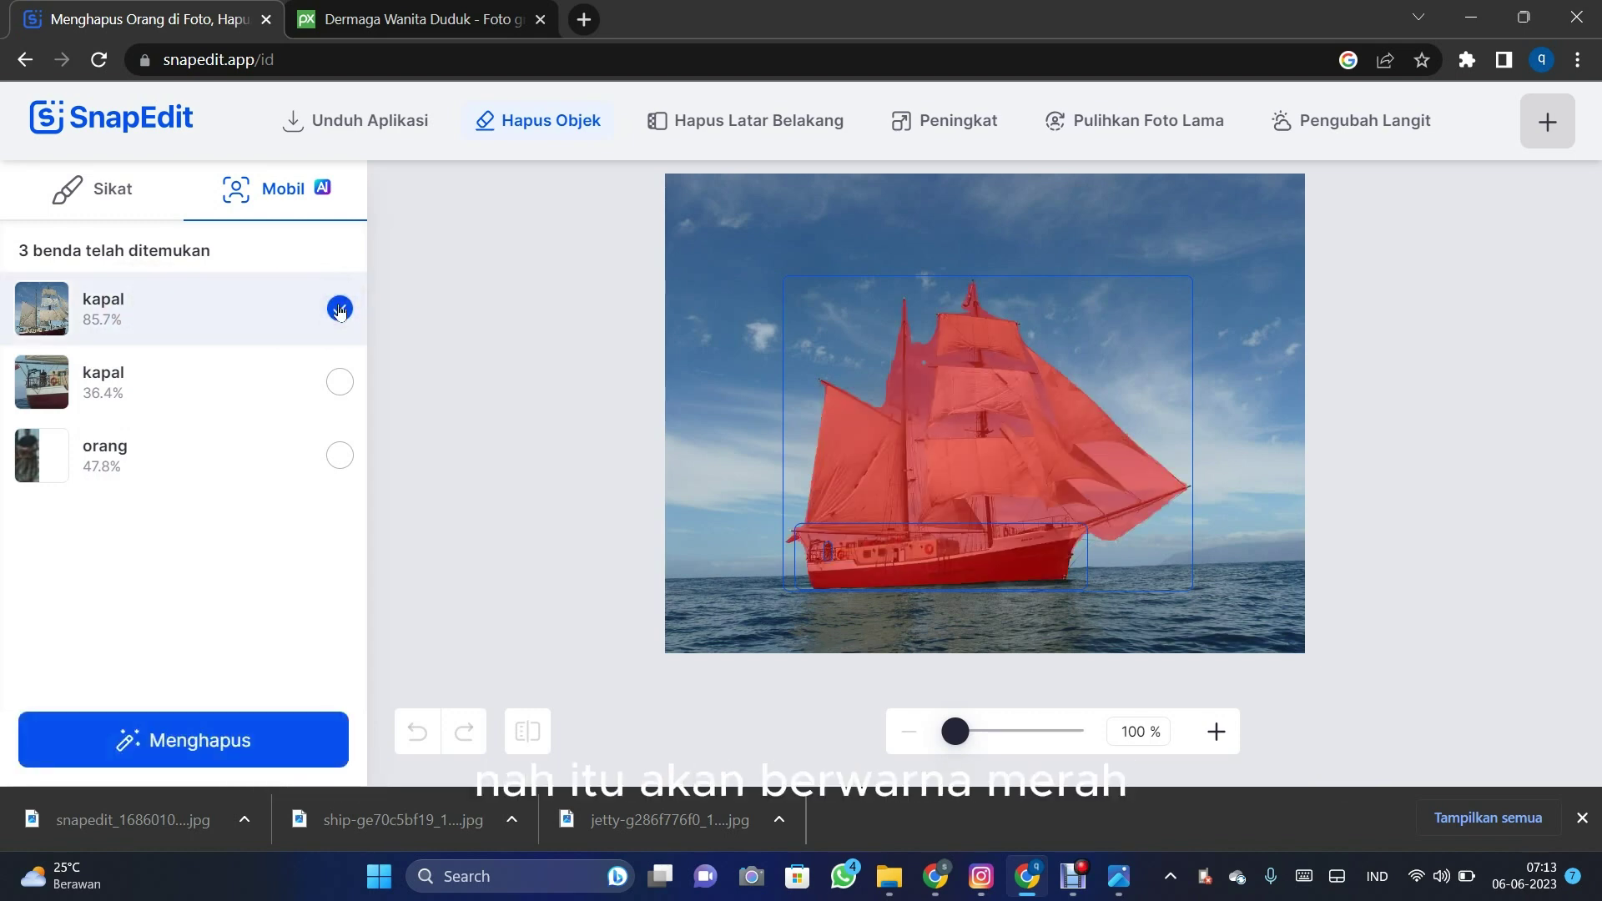
left_click(340, 381)
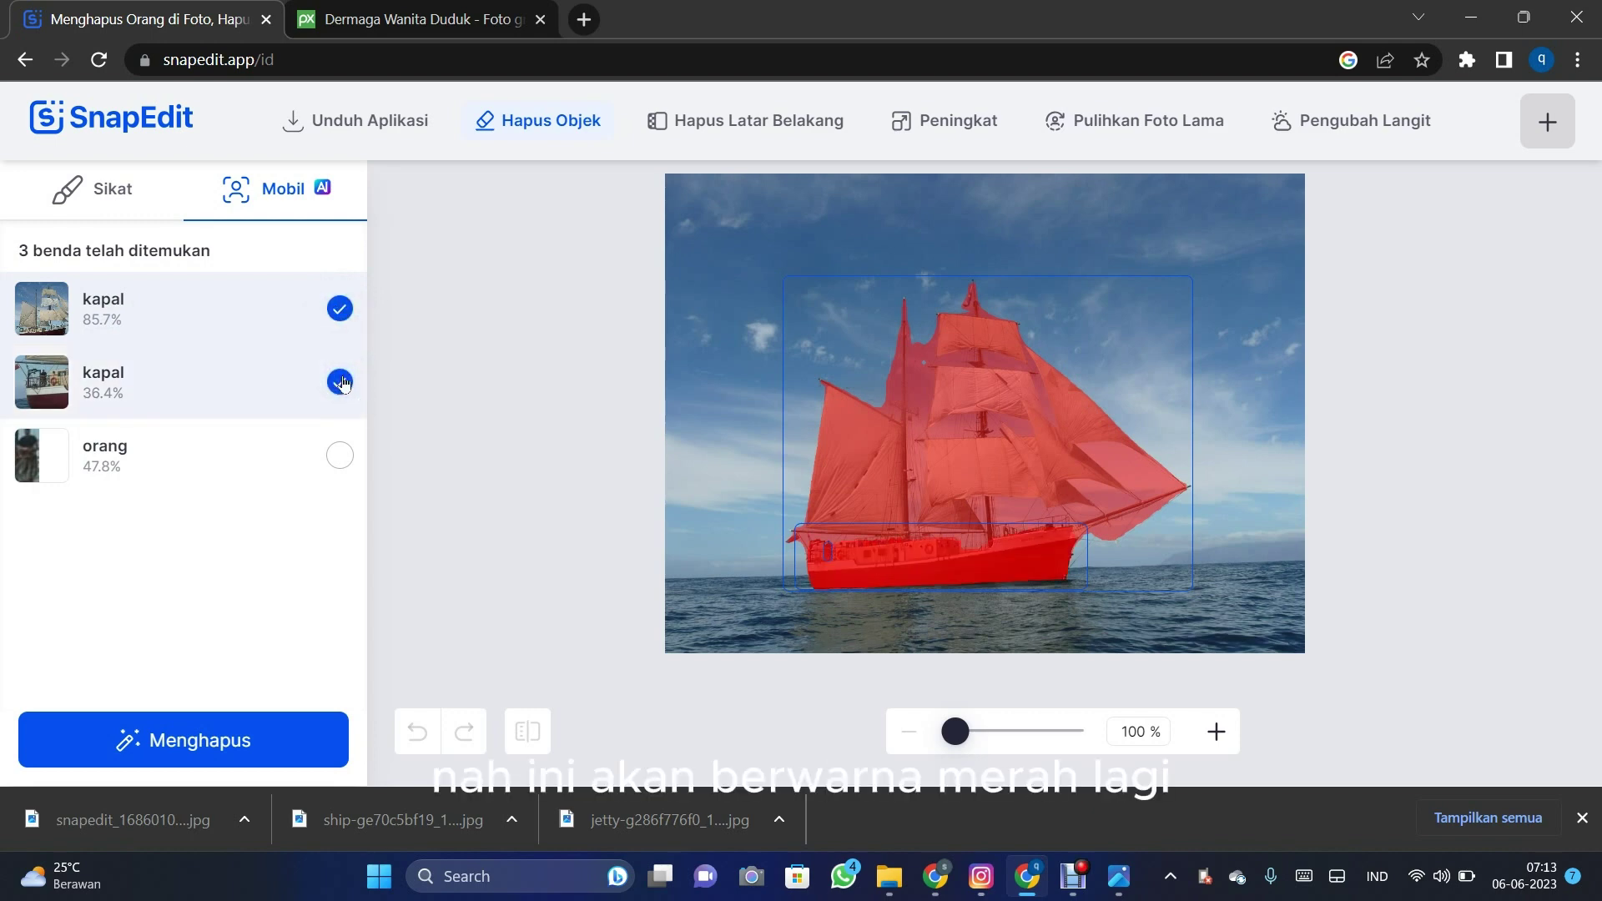
left_click(335, 451)
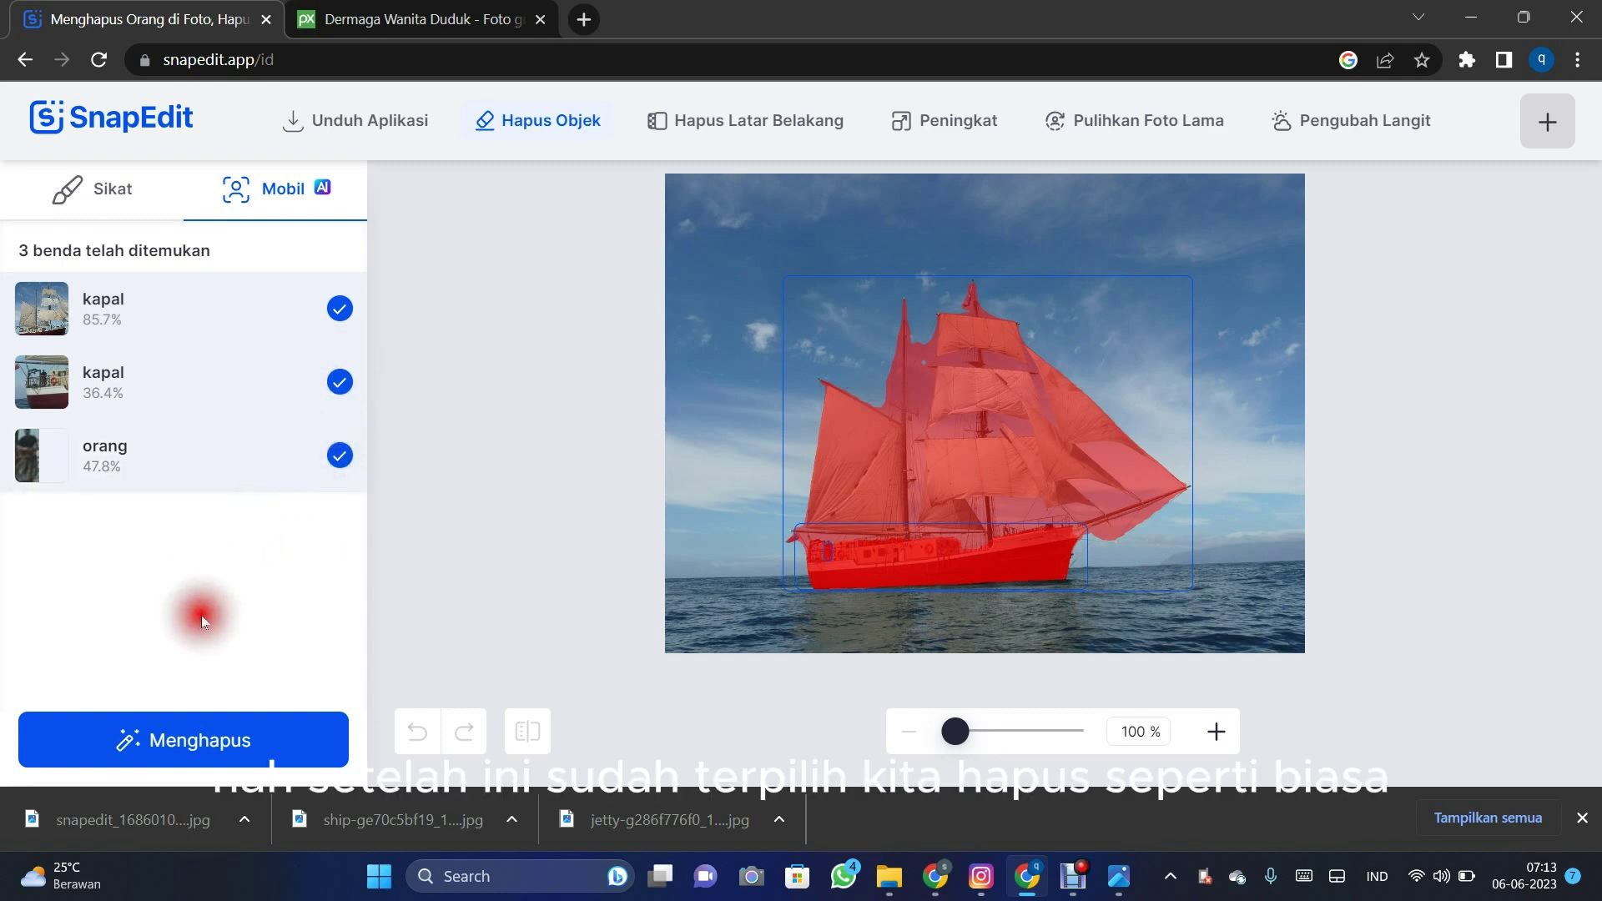
Erase the three marked objects and zoom in to check the clean sea and sky
left_click(217, 740)
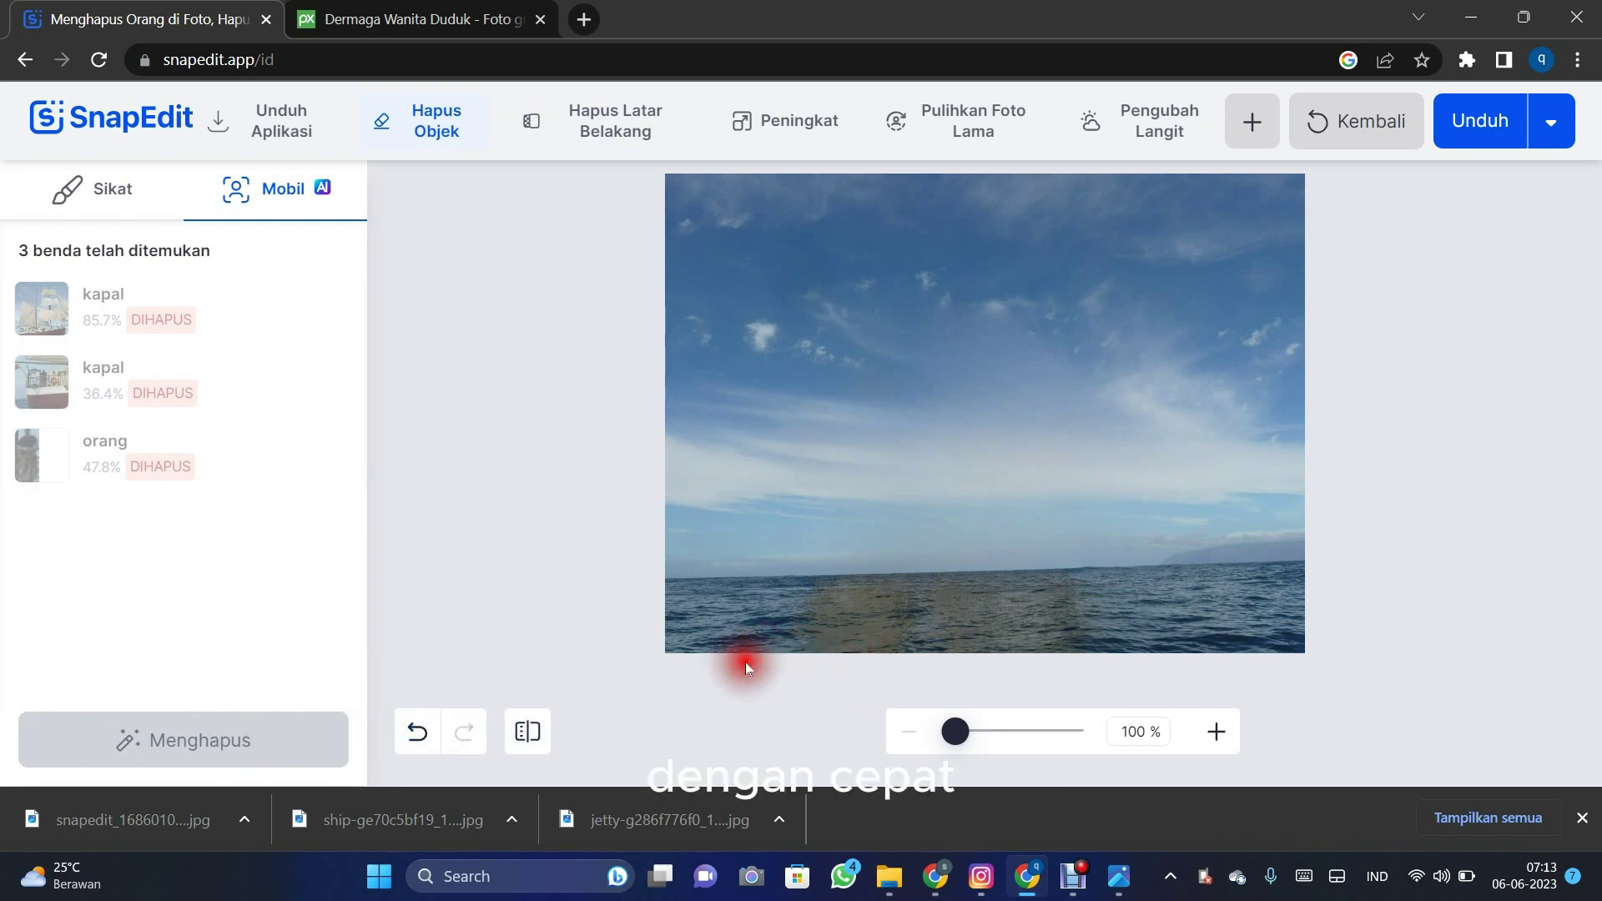
scroll(929, 535, "up", 1)
scroll(989, 543, "up", 1)
scroll(993, 548, "up", 1)
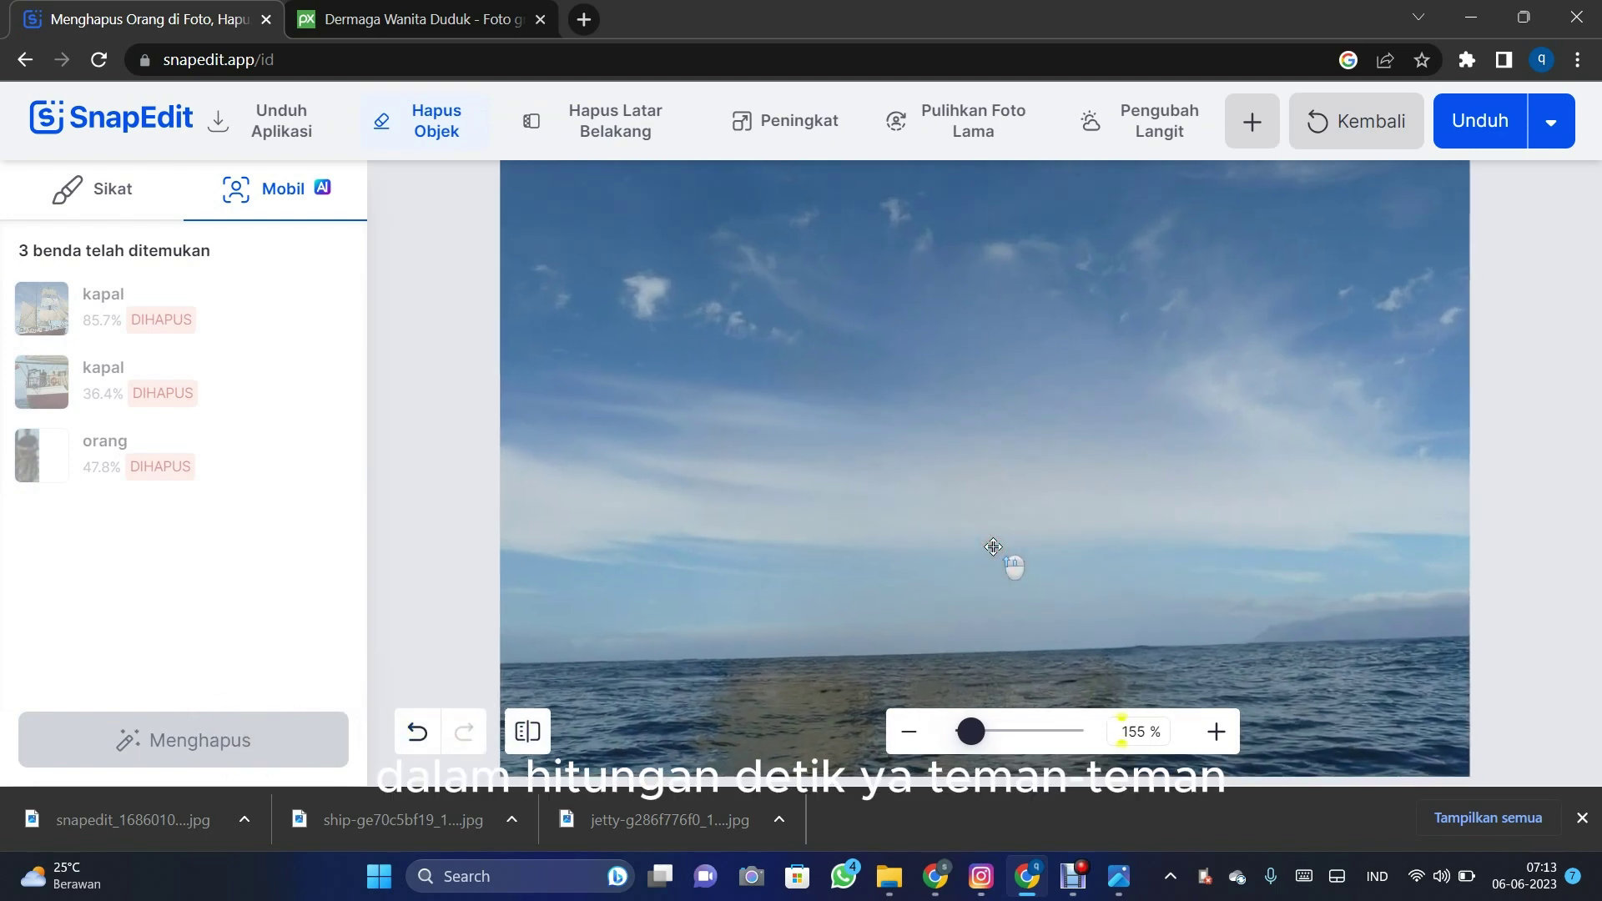
scroll(993, 547, "up", 1)
scroll(993, 548, "down", 1)
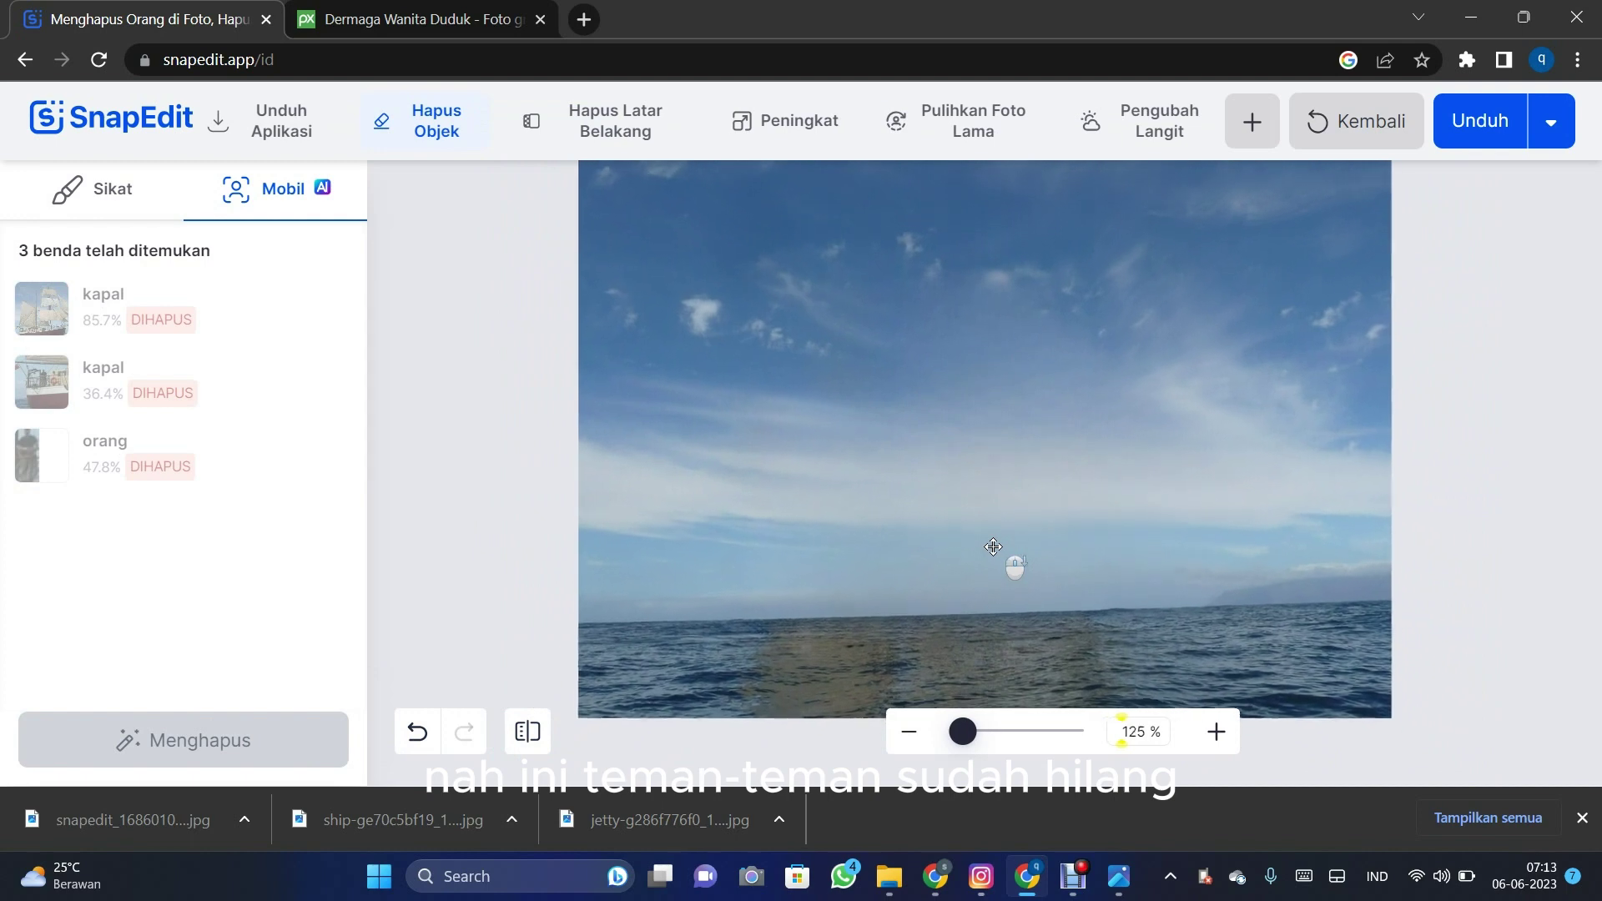
scroll(993, 548, "down", 1)
left_click(988, 546)
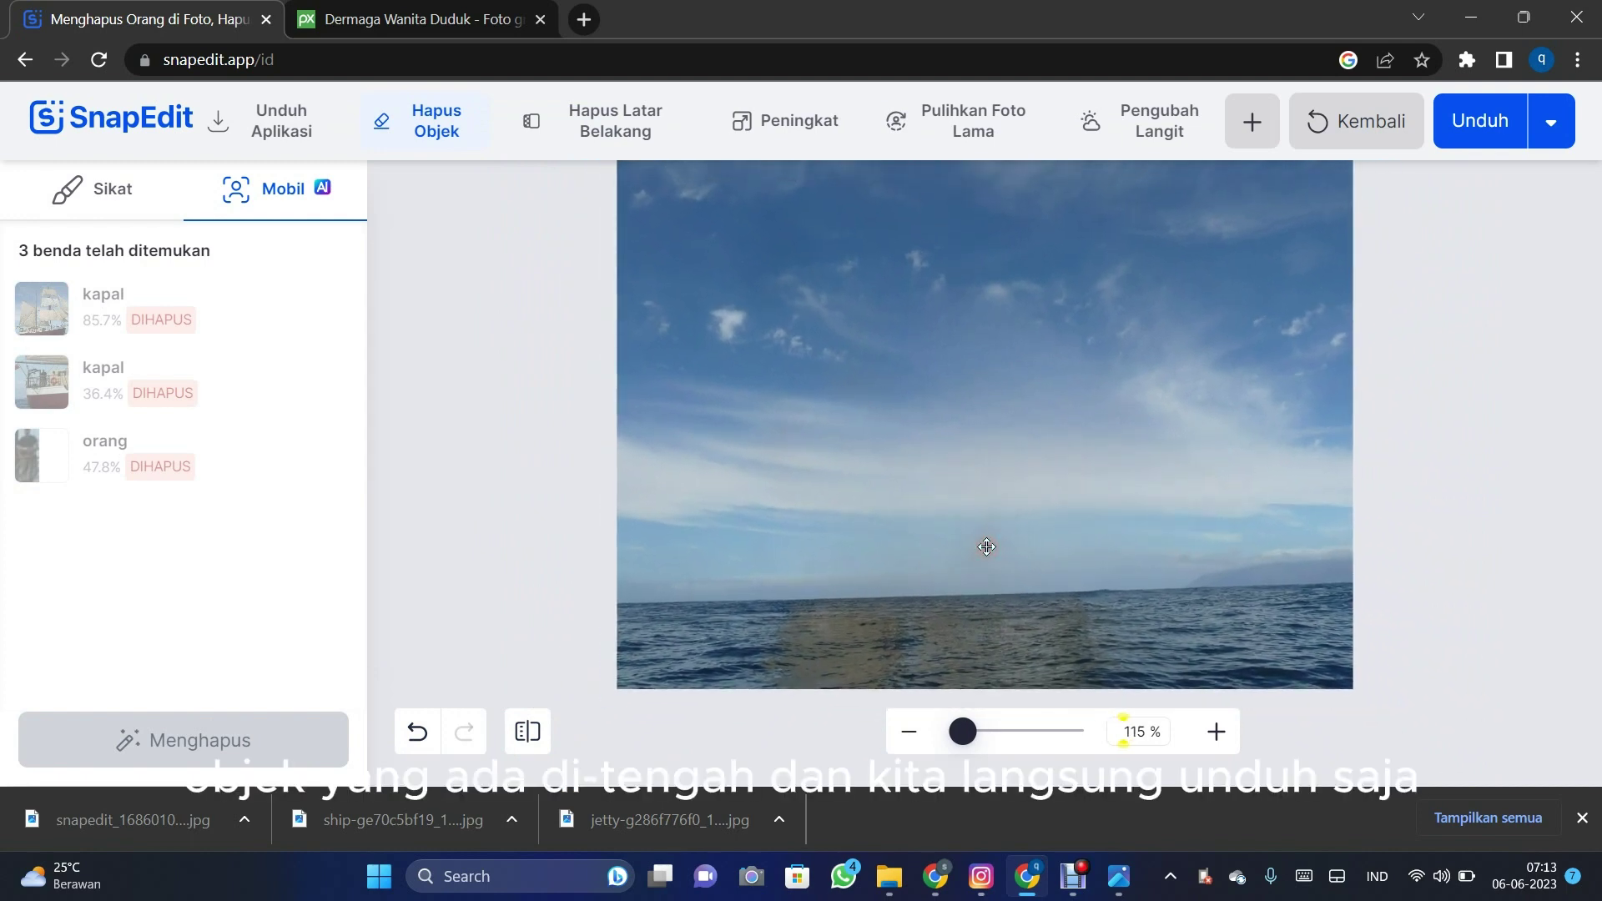
Download the cleaned sea photo at Kecil 1200 × 1200 instead of the Medium size
left_click(1536, 123)
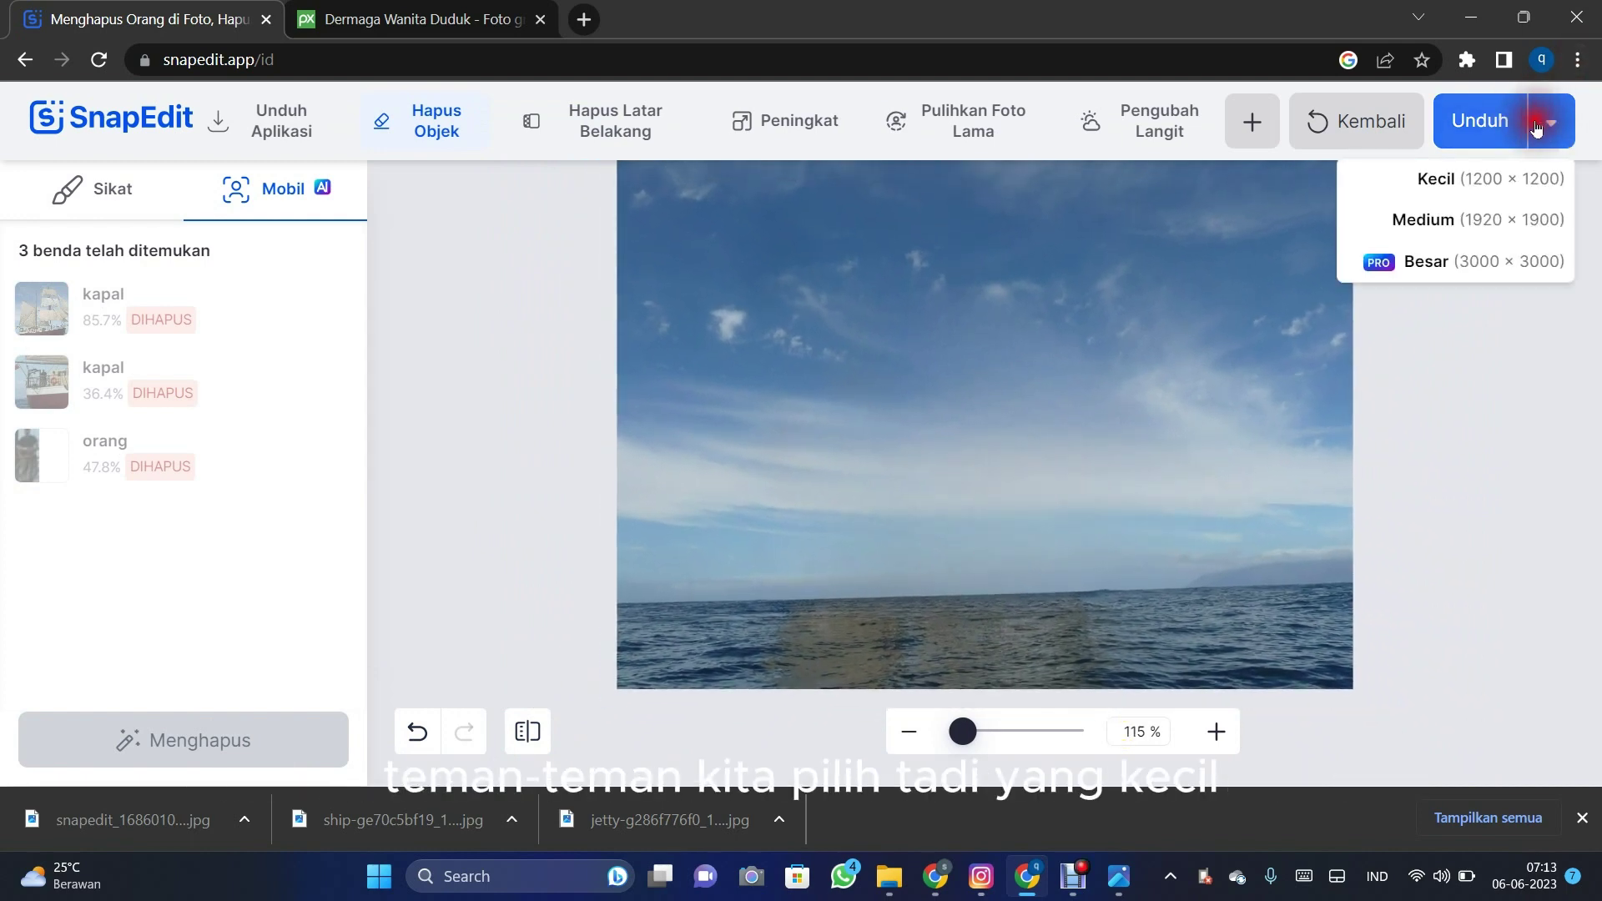
left_click(1443, 220)
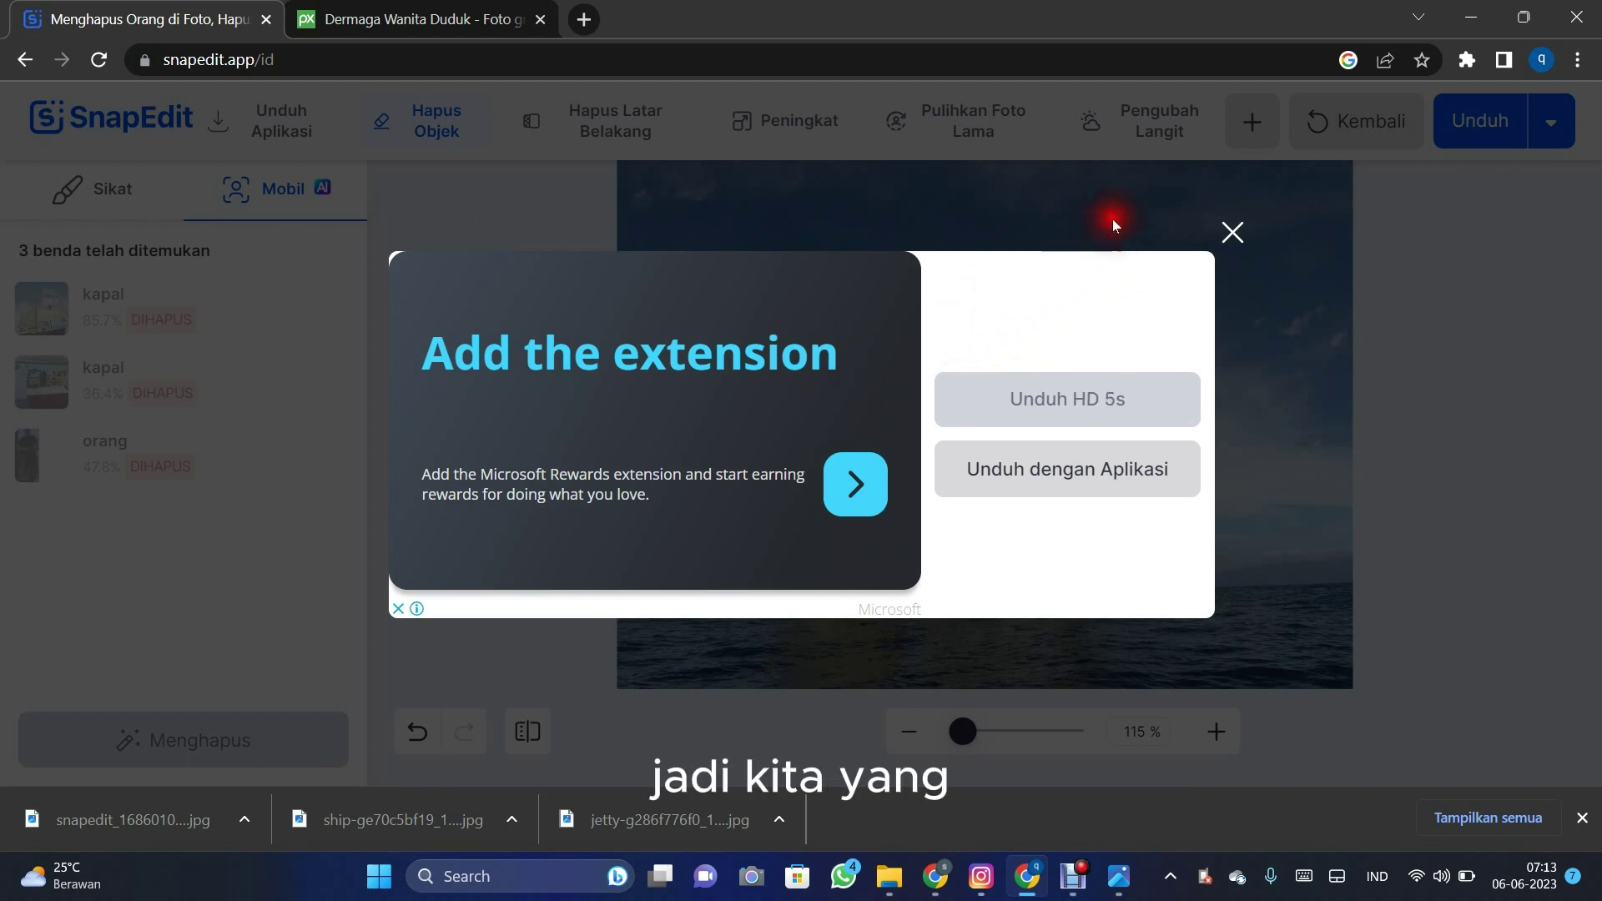
left_click(1230, 228)
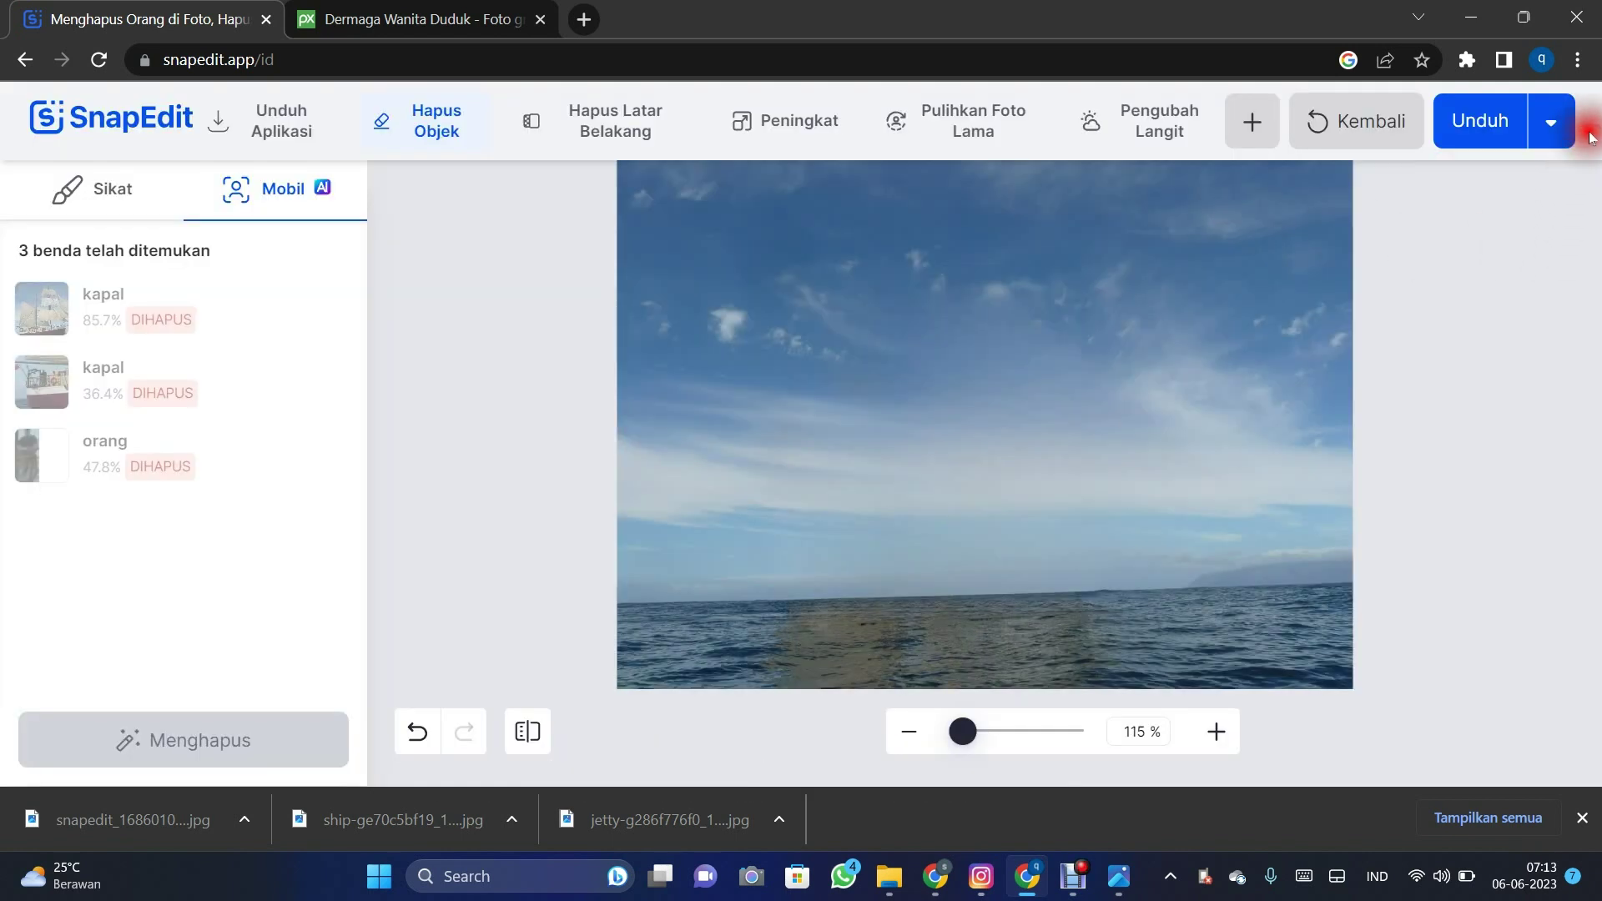
left_click(1553, 123)
left_click(1469, 174)
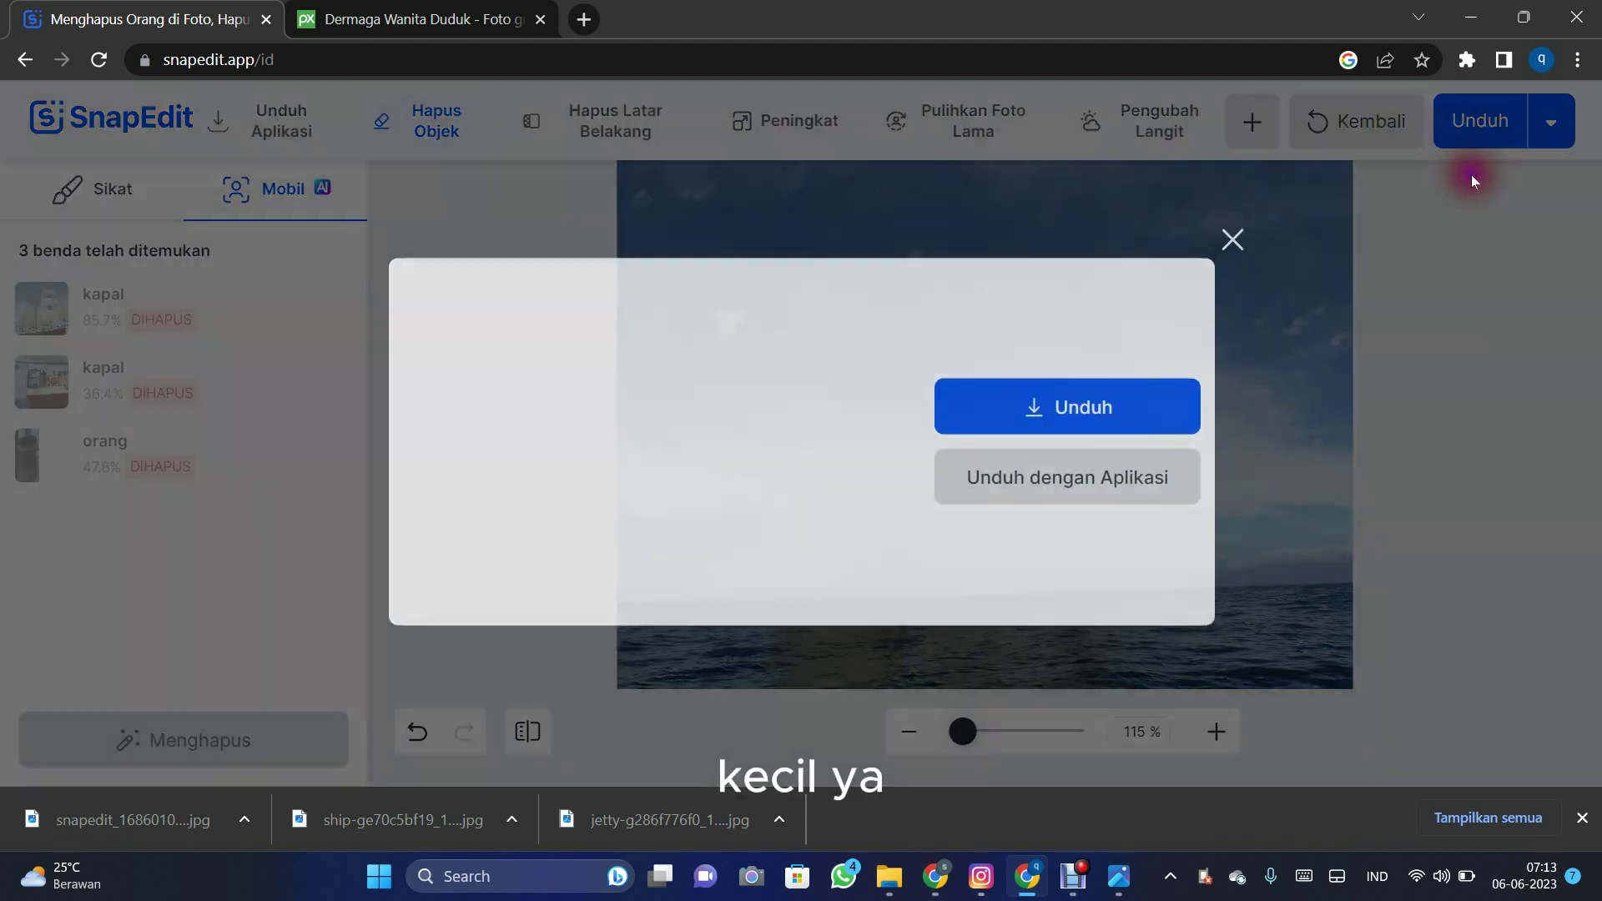
left_click(1070, 418)
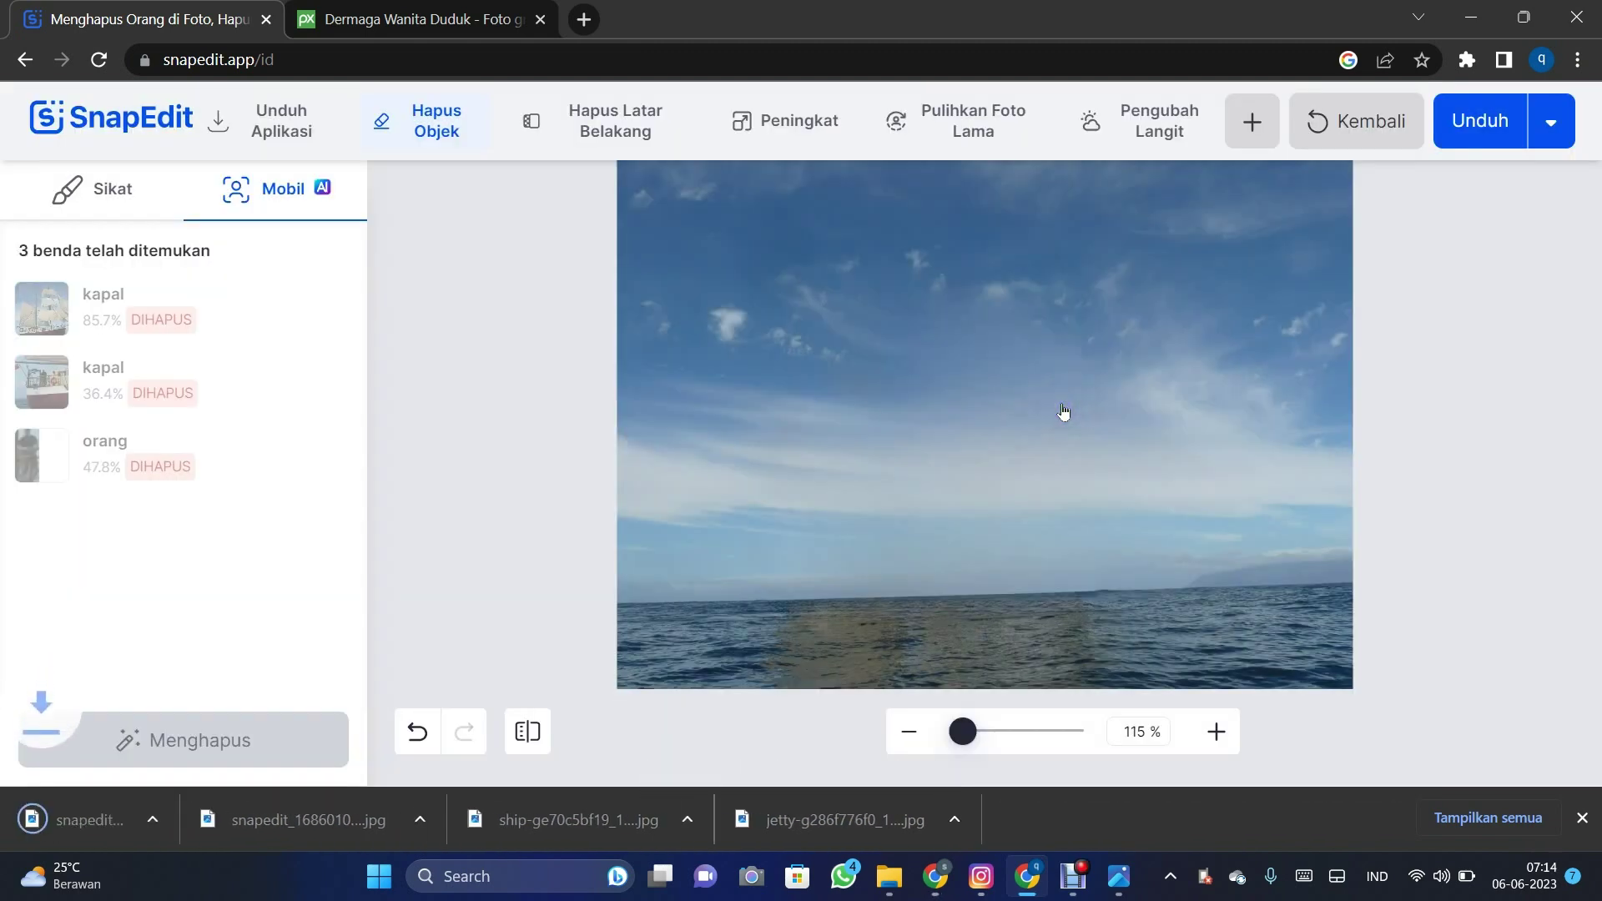
Open the downloaded sea snapedit JPG in Photos and place it beside the cleaned pier photo
left_click(112, 824)
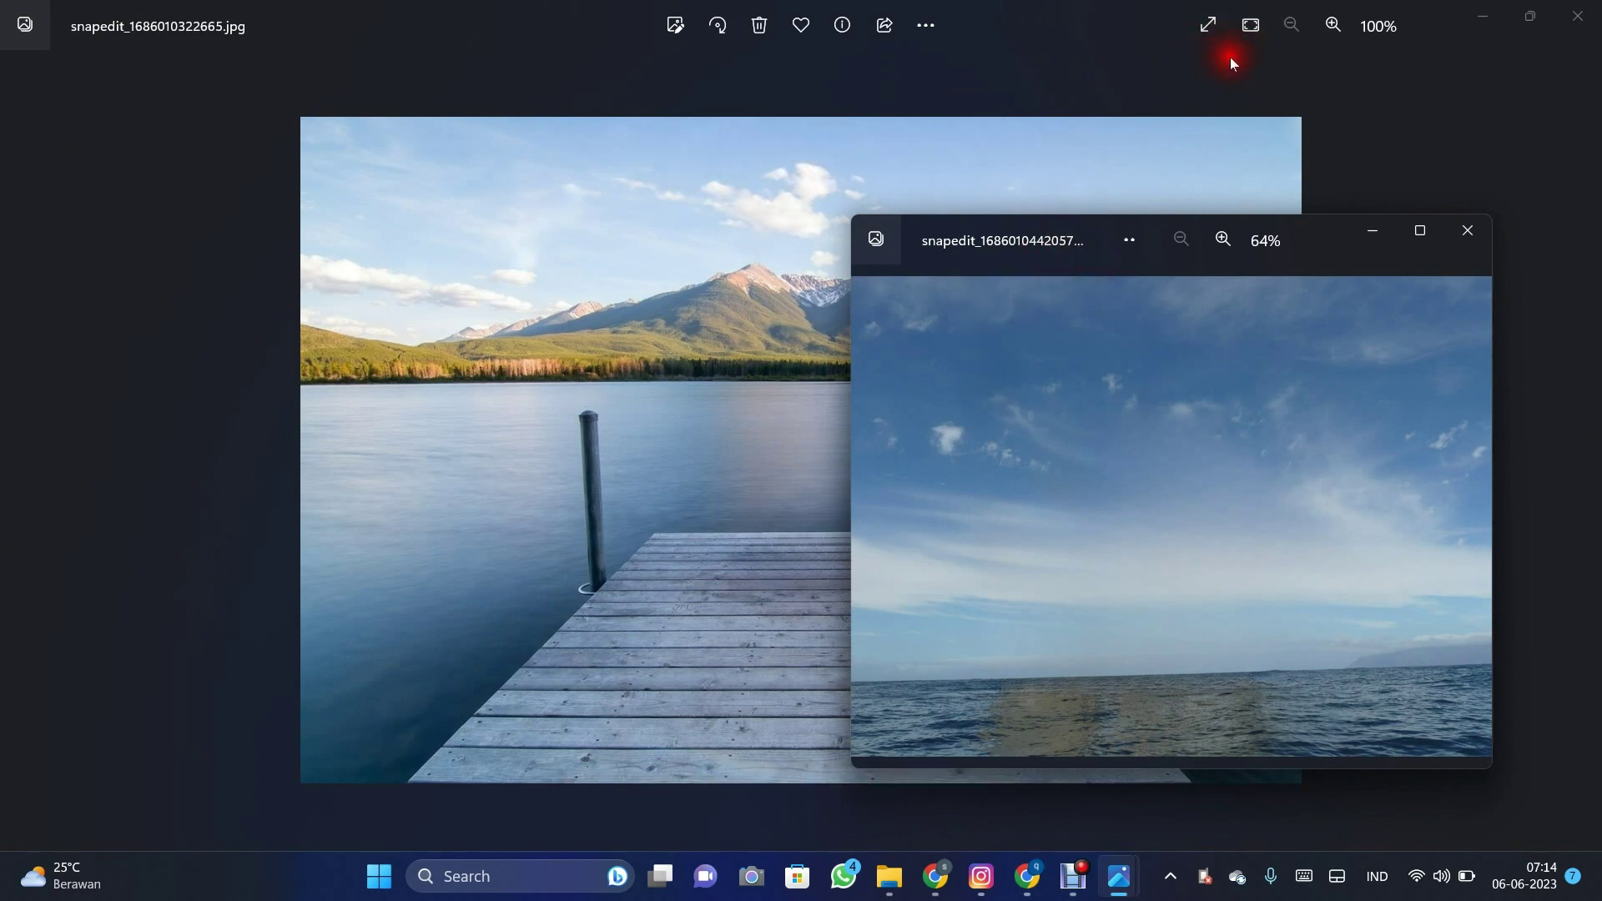
mouse_move(1153, 252)
left_mouse_down()
mouse_move(215, 177)
mouse_move(229, 228)
left_mouse_up()
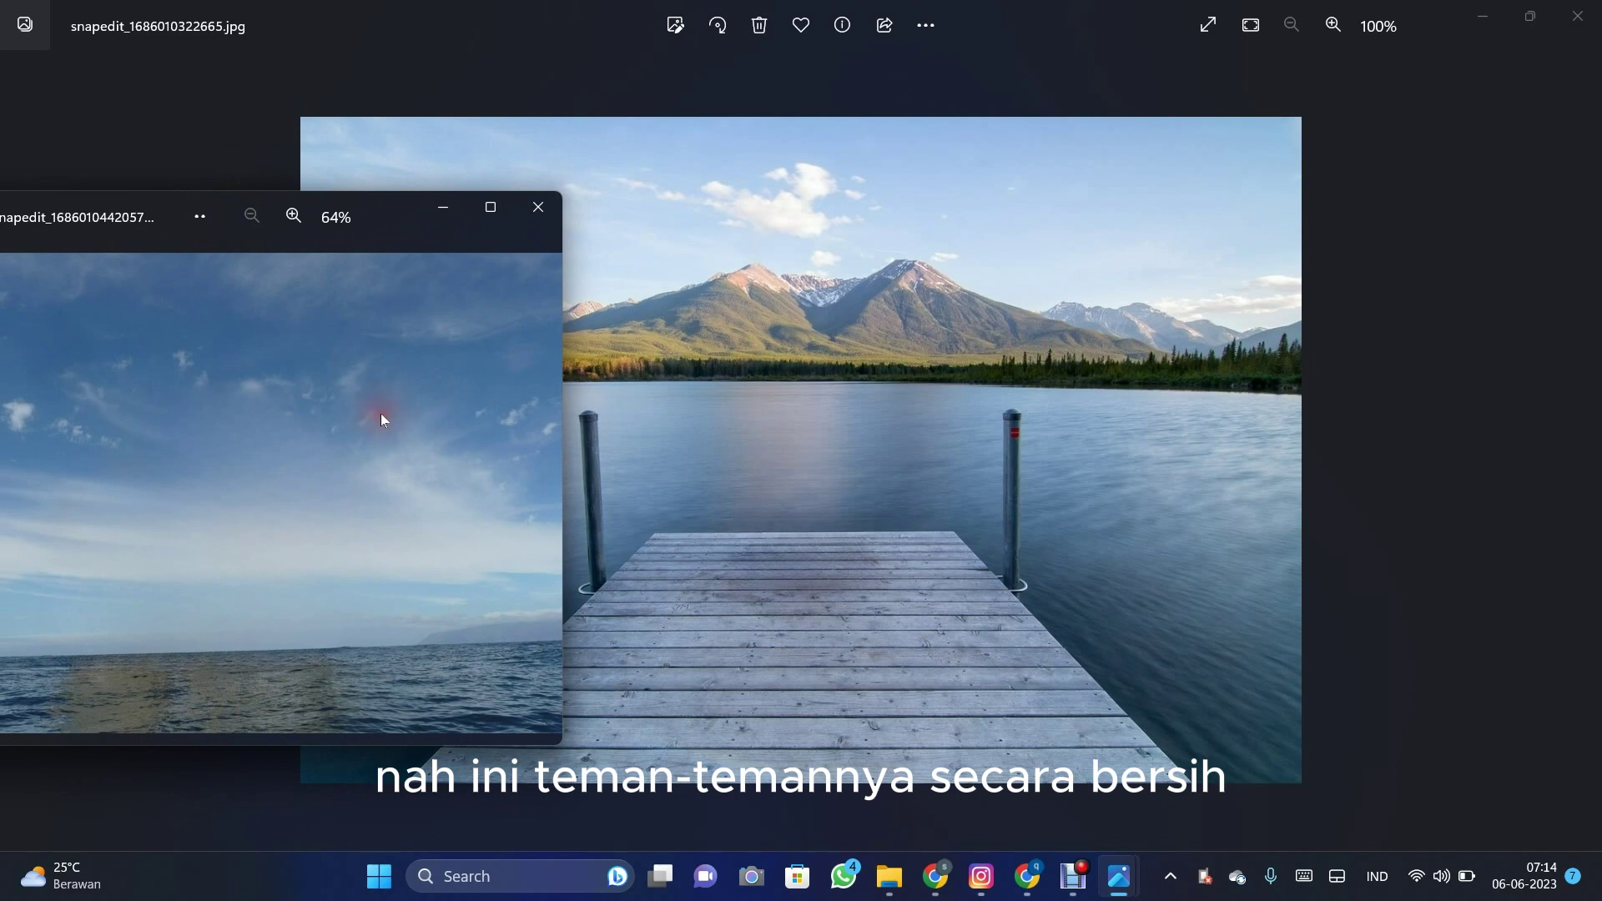